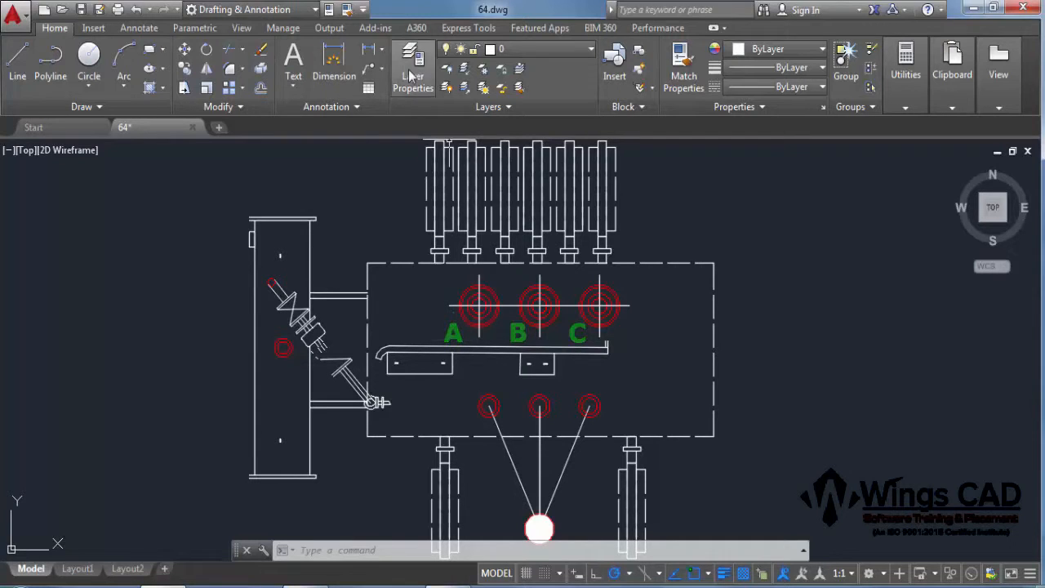
Review the drawing's layers with their colors, linetypes and transparency in the Layer Properties Manager, then close it.
left_click(409, 72)
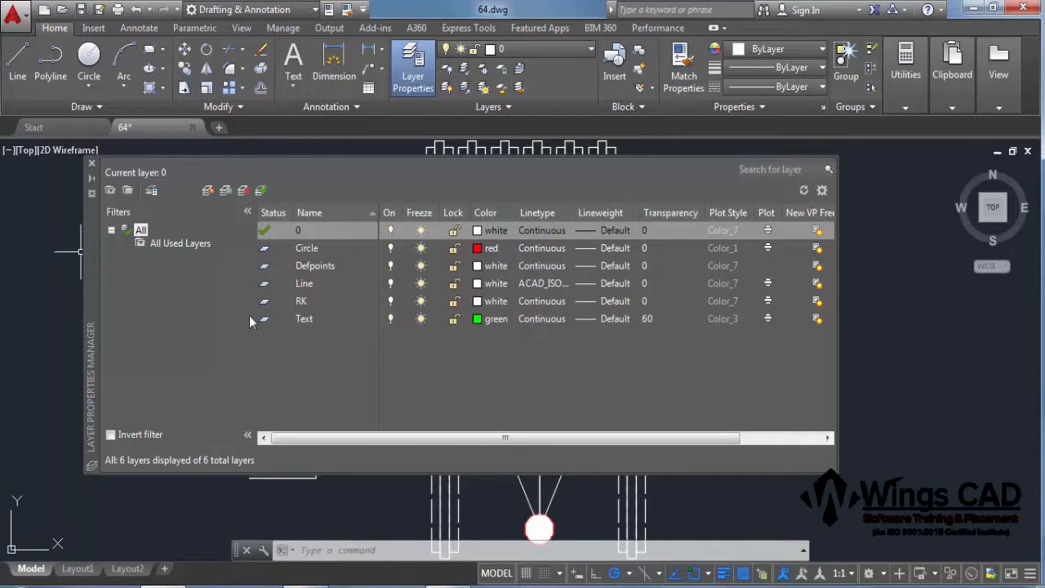
left_click_drag(92, 257, 237, 463)
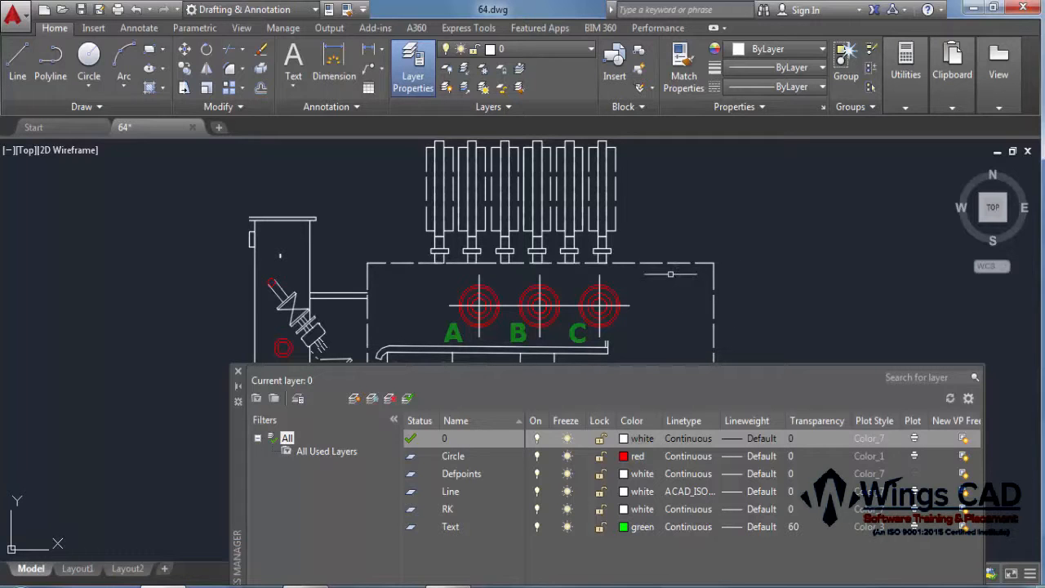
left_click_drag(233, 423, 212, 285)
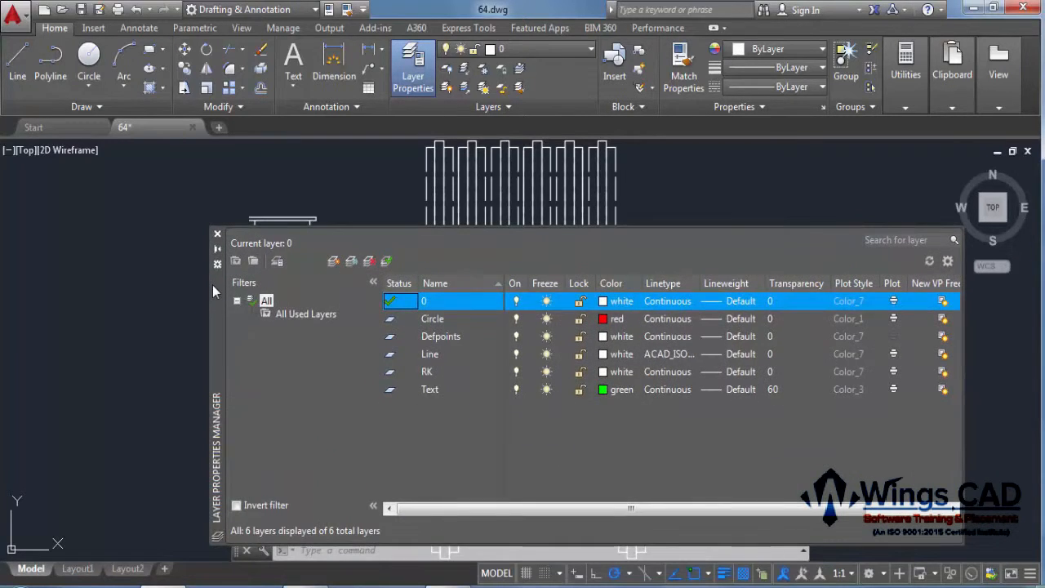
left_click(218, 233)
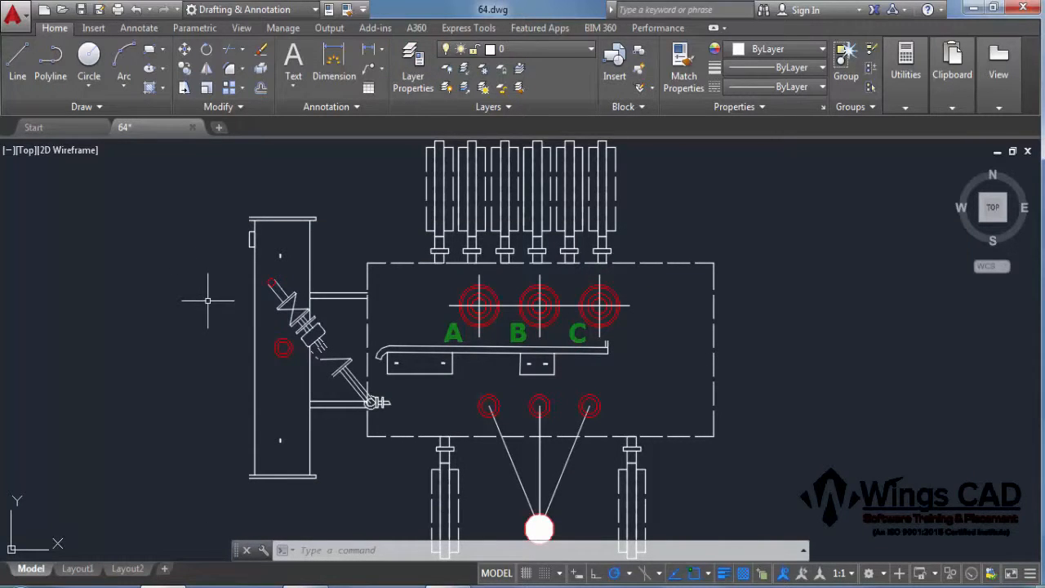
Override the color of the outer circle in the lower row's rightmost circle pair to Yellow.
scroll(584, 396, "up", 6)
left_click(588, 399)
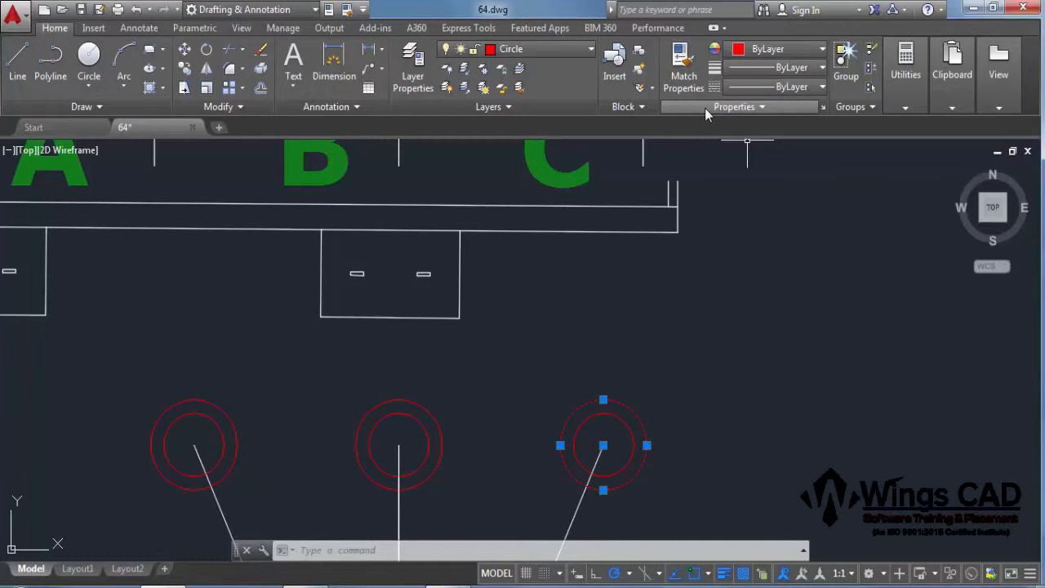
left_click(760, 49)
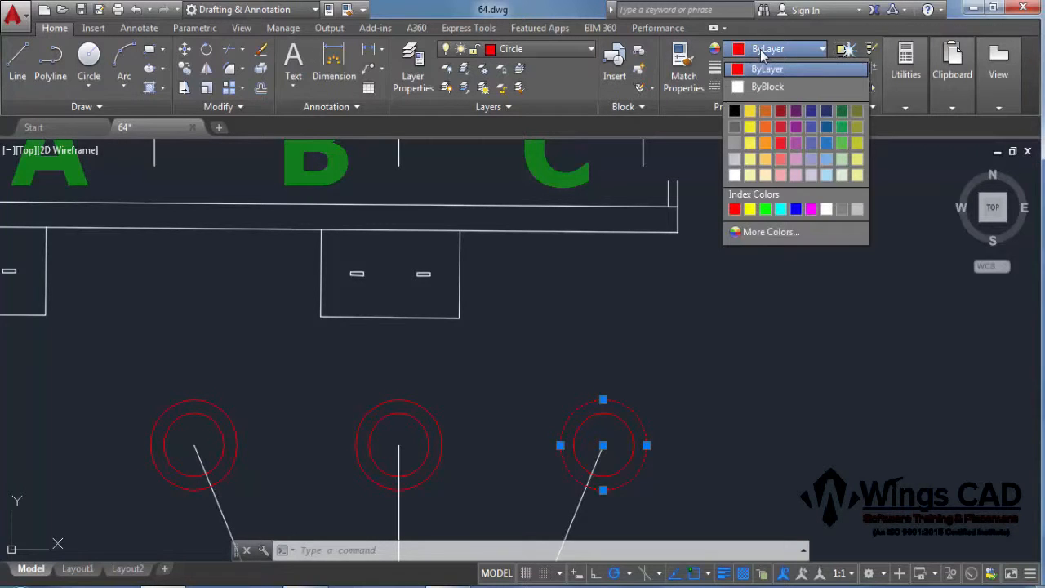
left_click(755, 214)
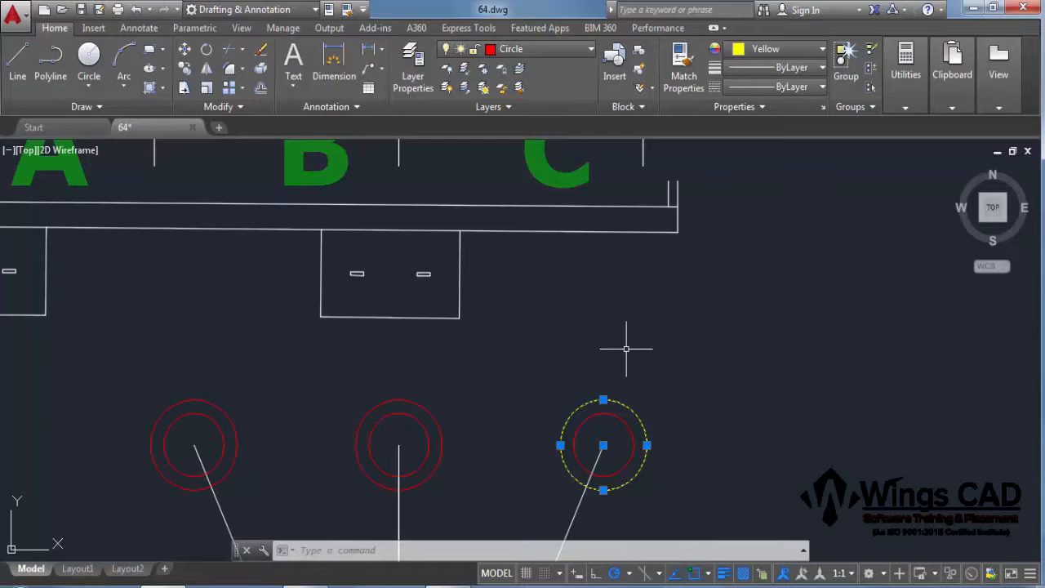
key("Escape")
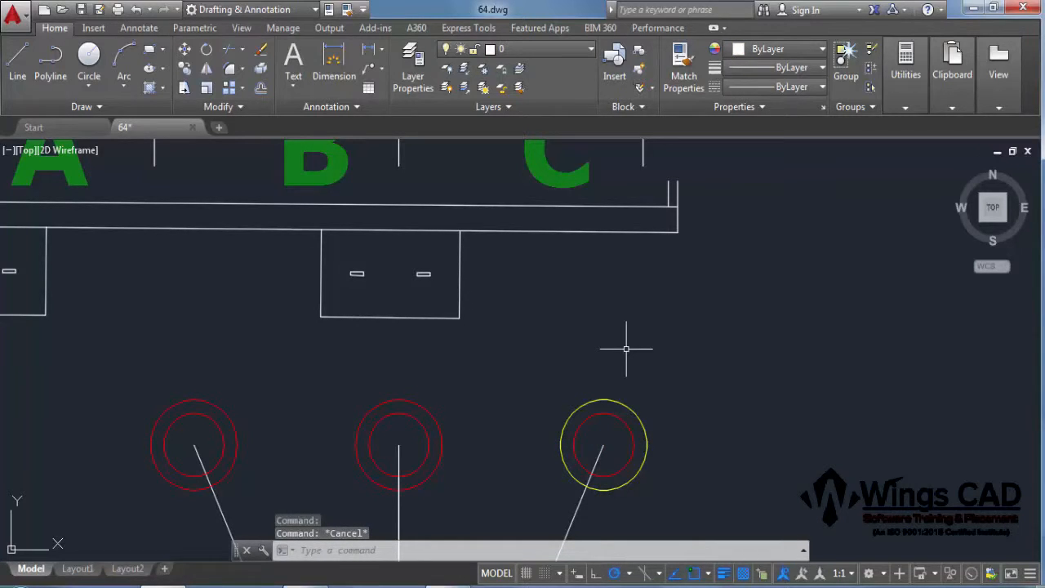
Select the large dashed rectangle and load the CENTER linetype from acad.lin into the drawing.
scroll(626, 349, "down", 4)
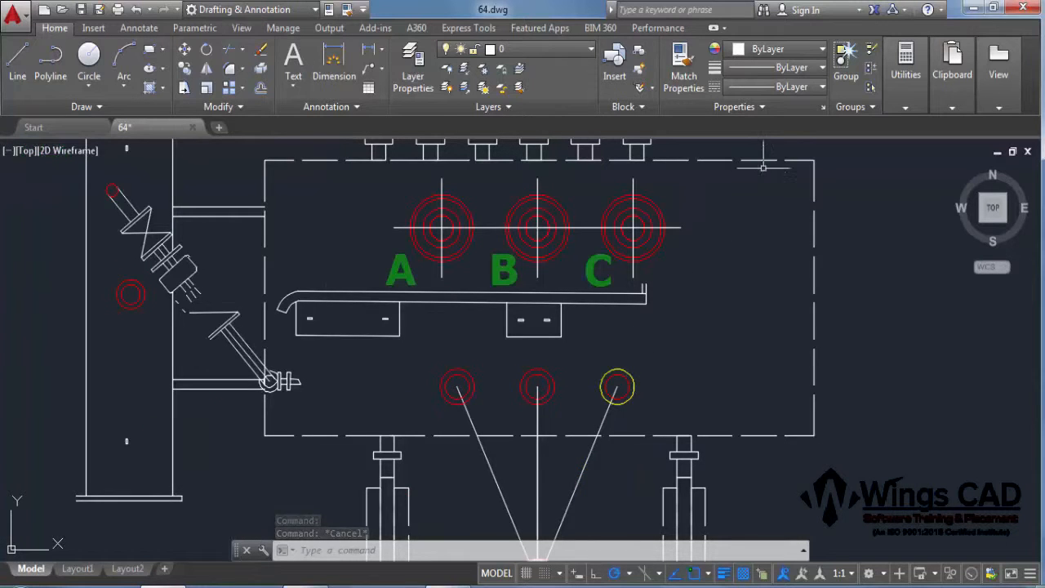
left_click(768, 160)
middle_click_drag(747, 188, 698, 262)
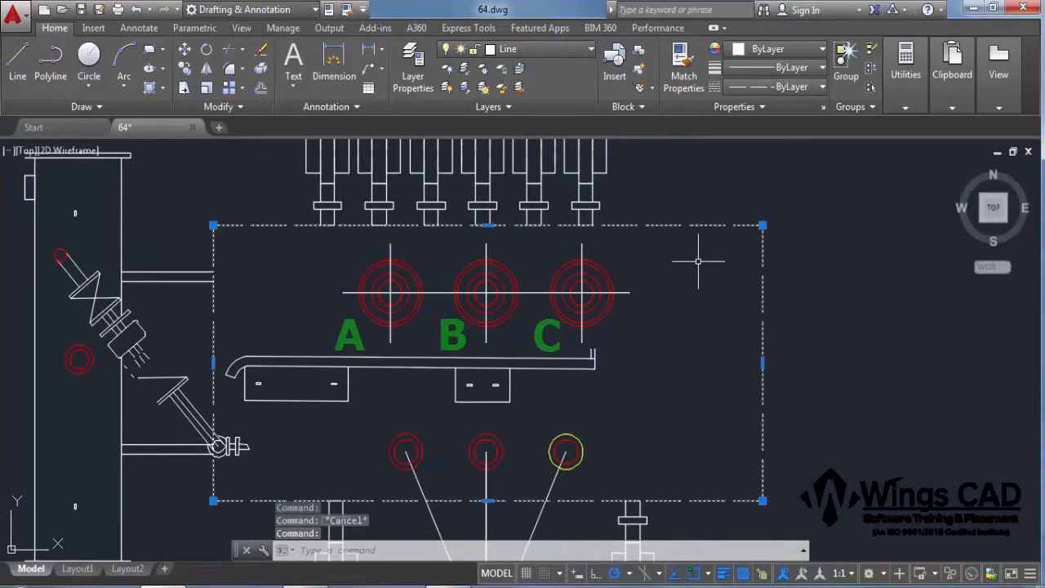
left_click(743, 86)
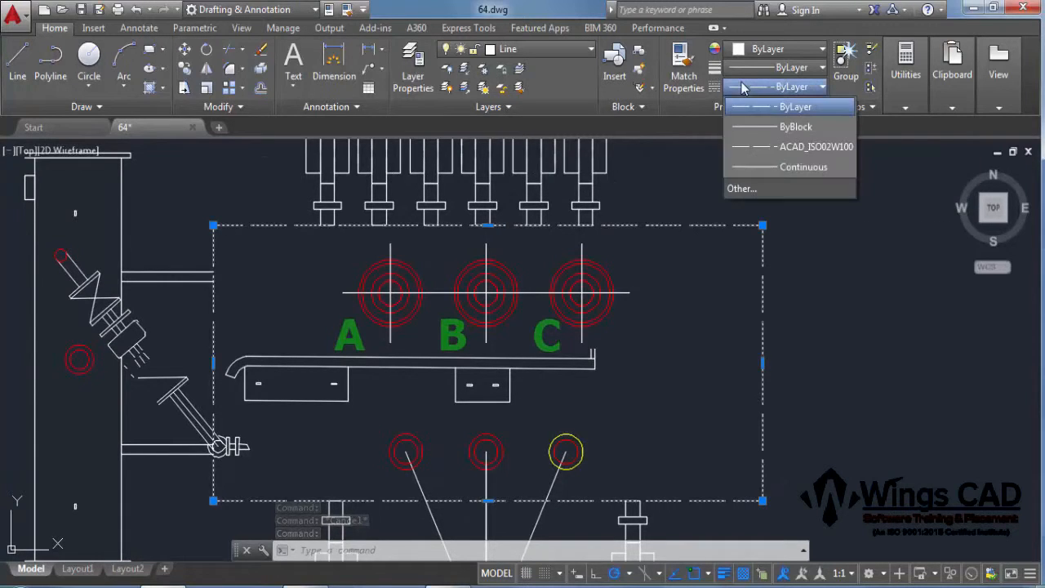
left_click(773, 189)
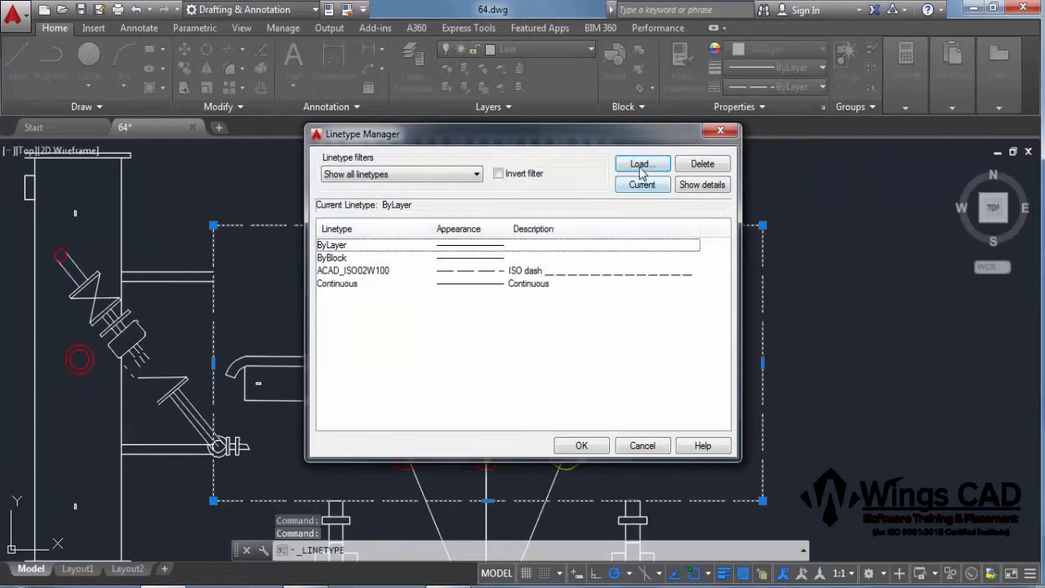
left_click(642, 166)
left_click(670, 361)
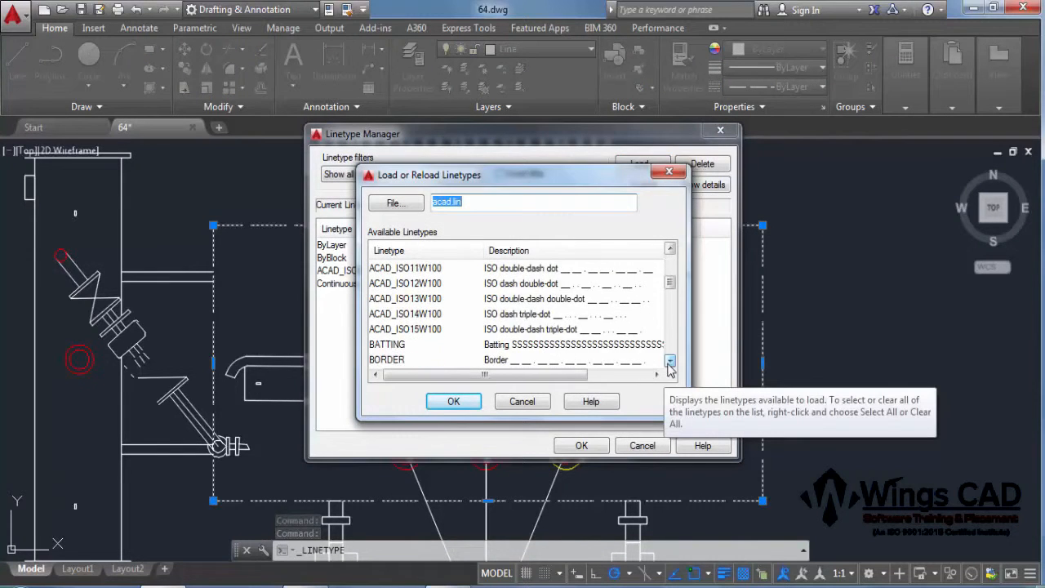
left_click(669, 362)
left_click(670, 361)
left_click(670, 361)
left_click(386, 344)
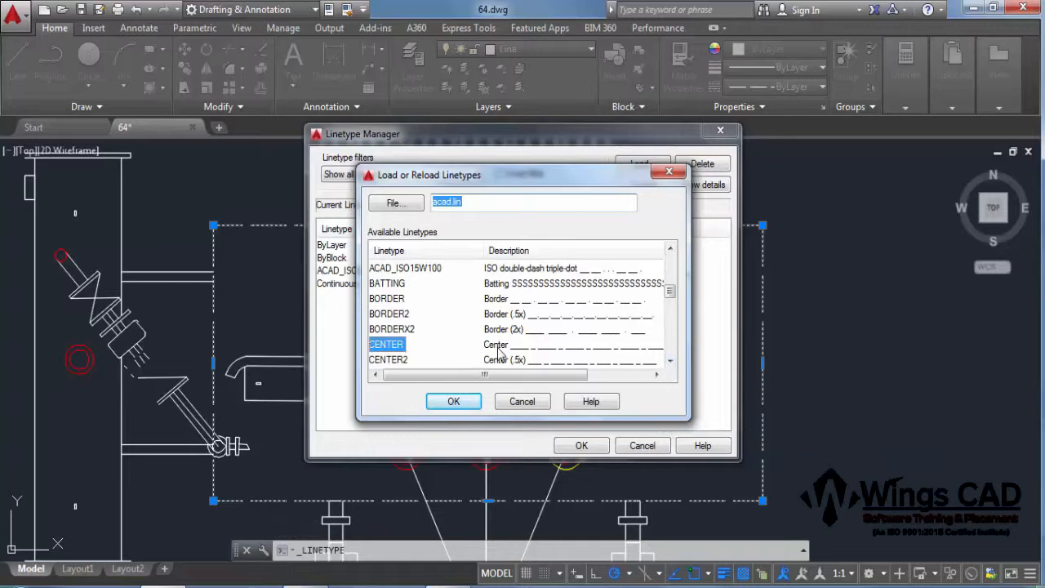
left_click(442, 408)
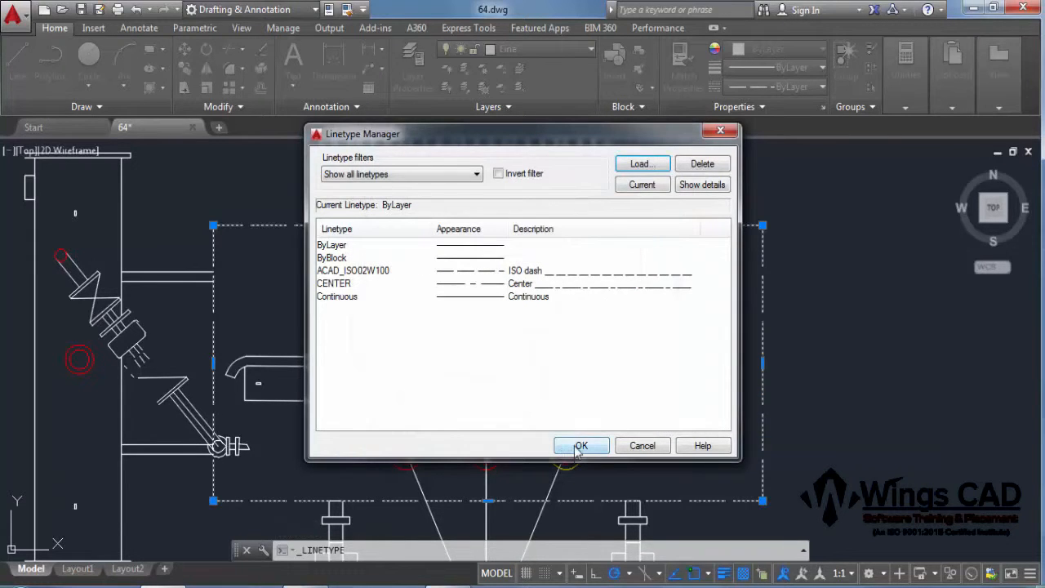
left_click(578, 446)
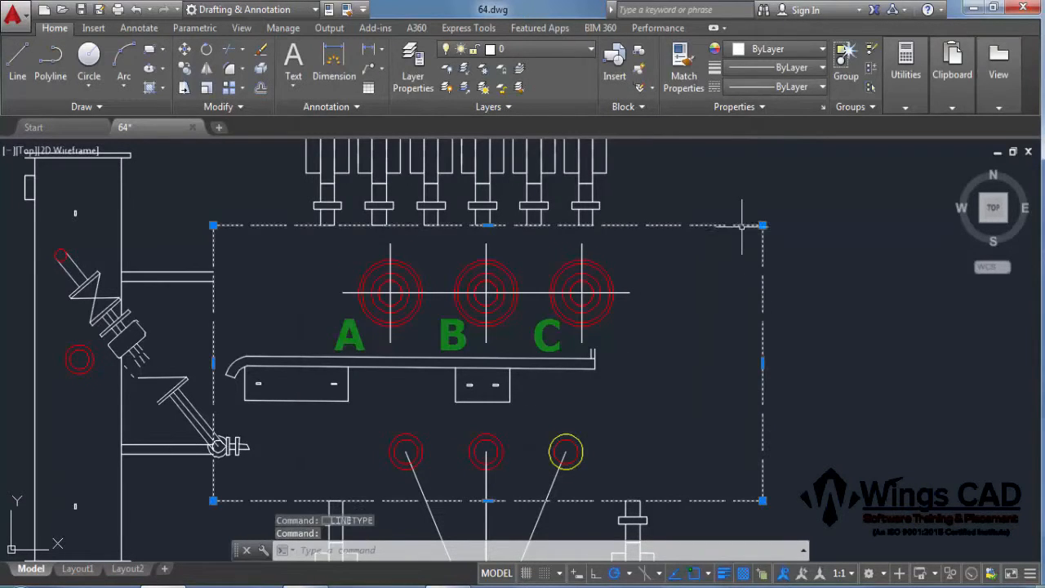
Set the large rectangle's linetype to CENTER and clear the selection.
left_click(796, 86)
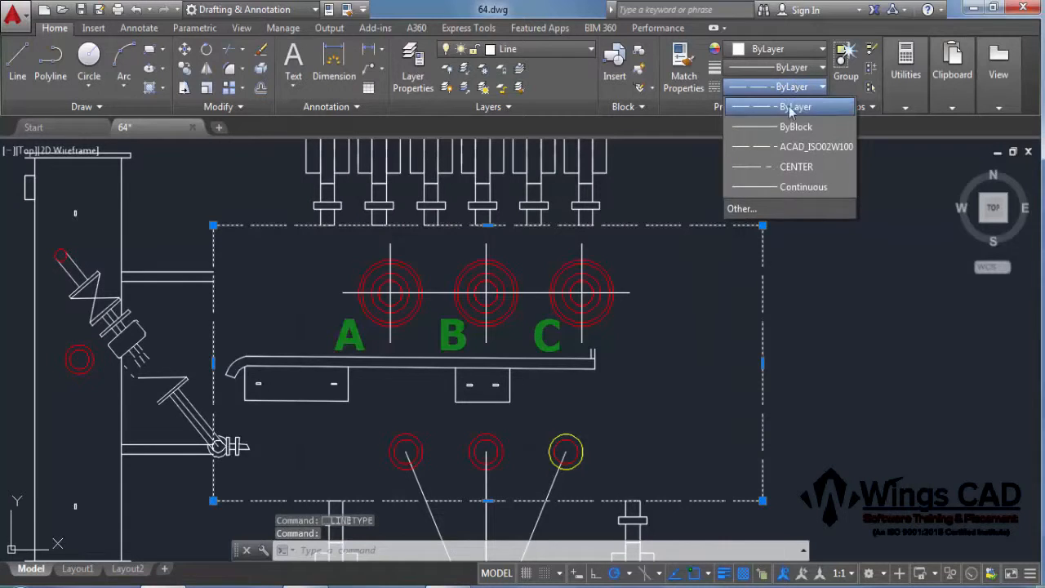
left_click(790, 167)
key("Escape")
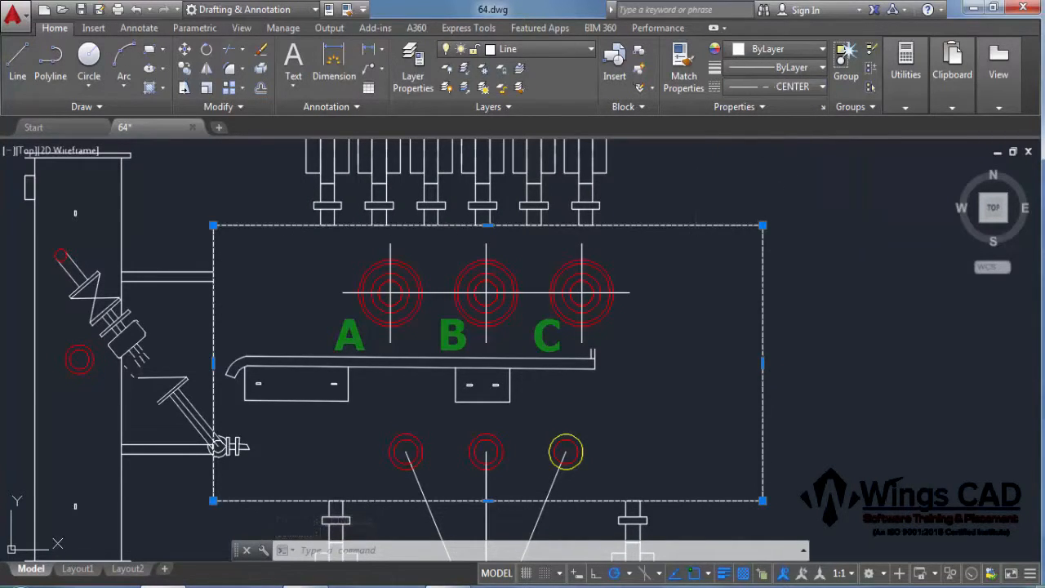
key("Escape")
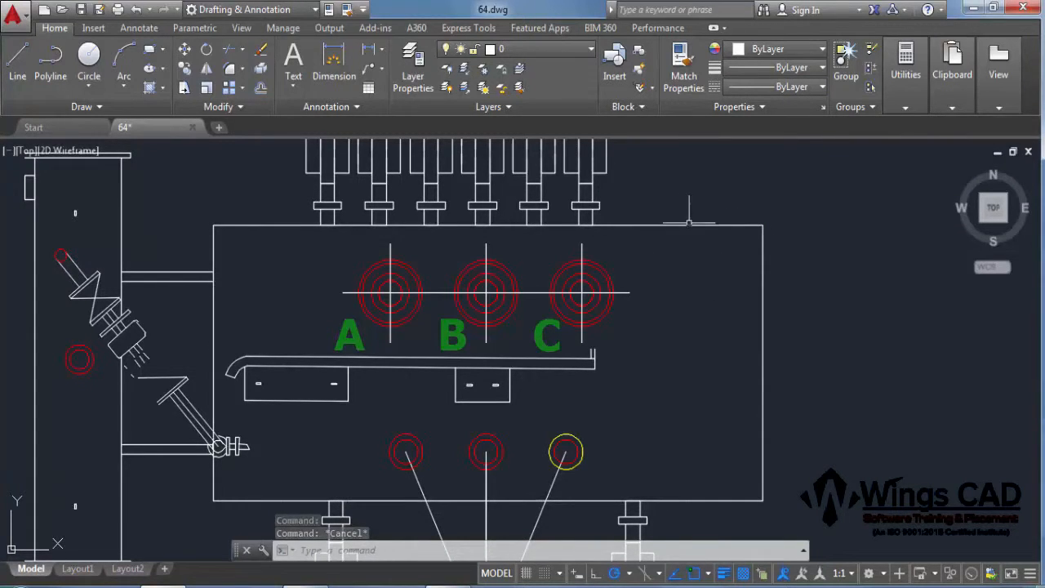
Inspect the large rectangle's upper edge up close to check its line pattern and layer.
scroll(678, 226, "up", 6)
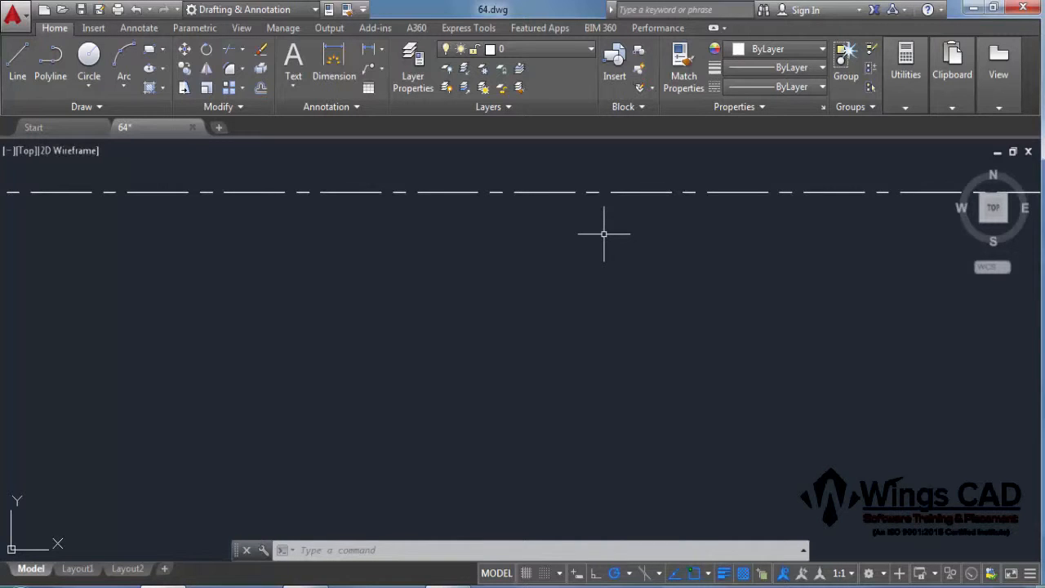
left_click(619, 194)
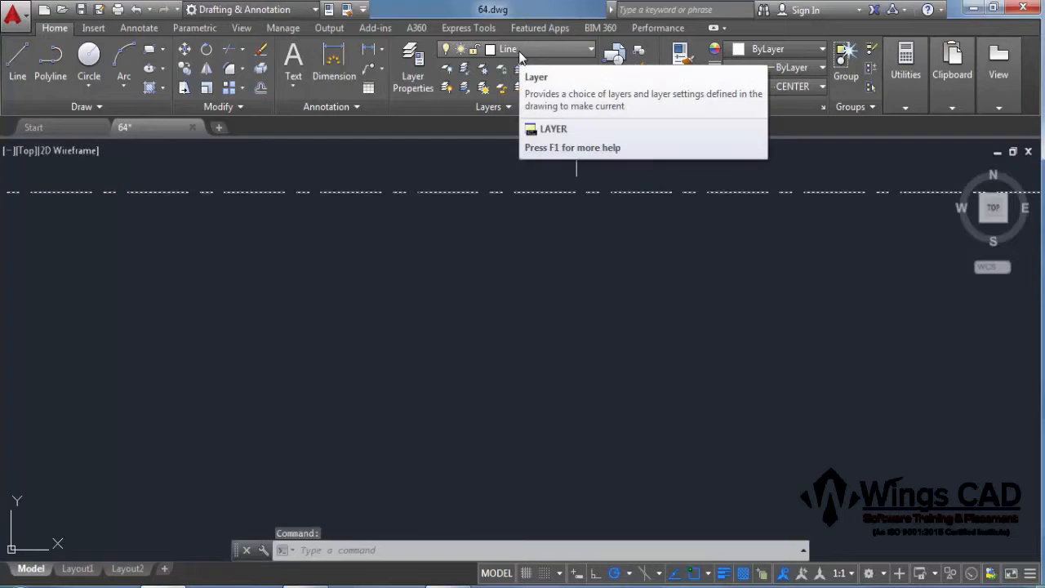
key("Escape")
key("Escape")
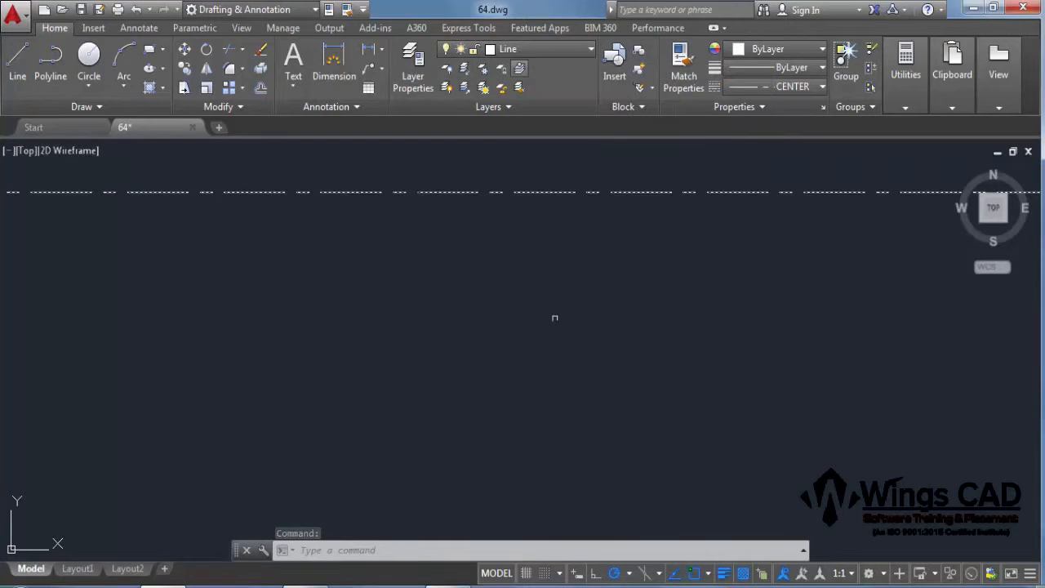
scroll(611, 249, "down", 5)
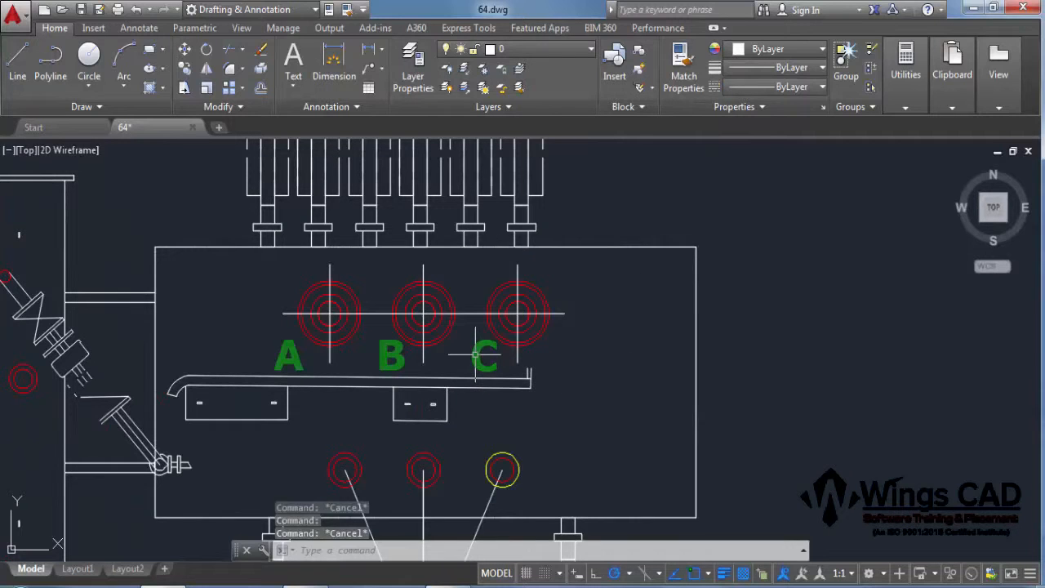
left_click(780, 107)
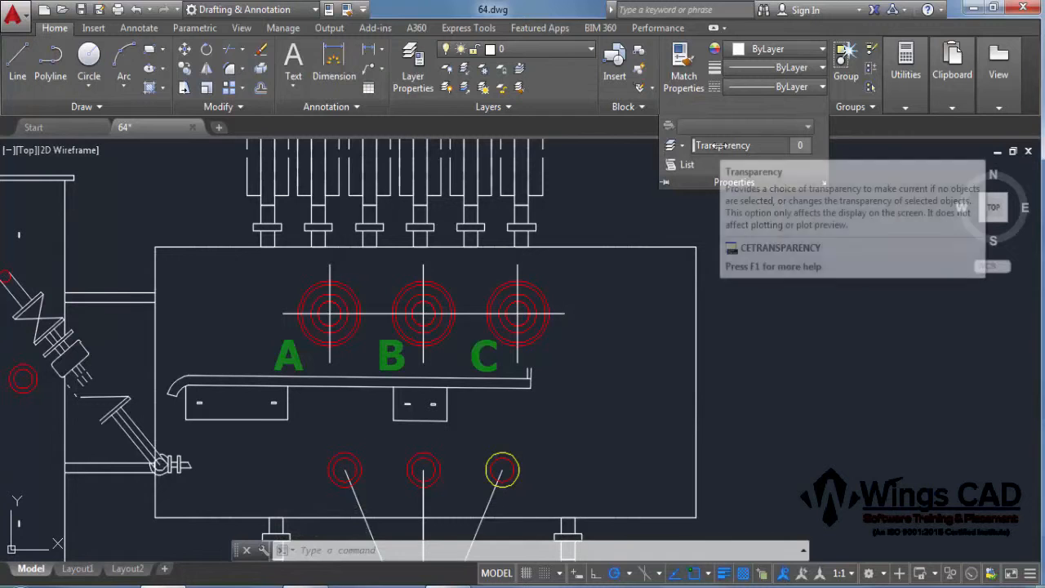
left_click(775, 67)
left_click(782, 307)
left_click(809, 409)
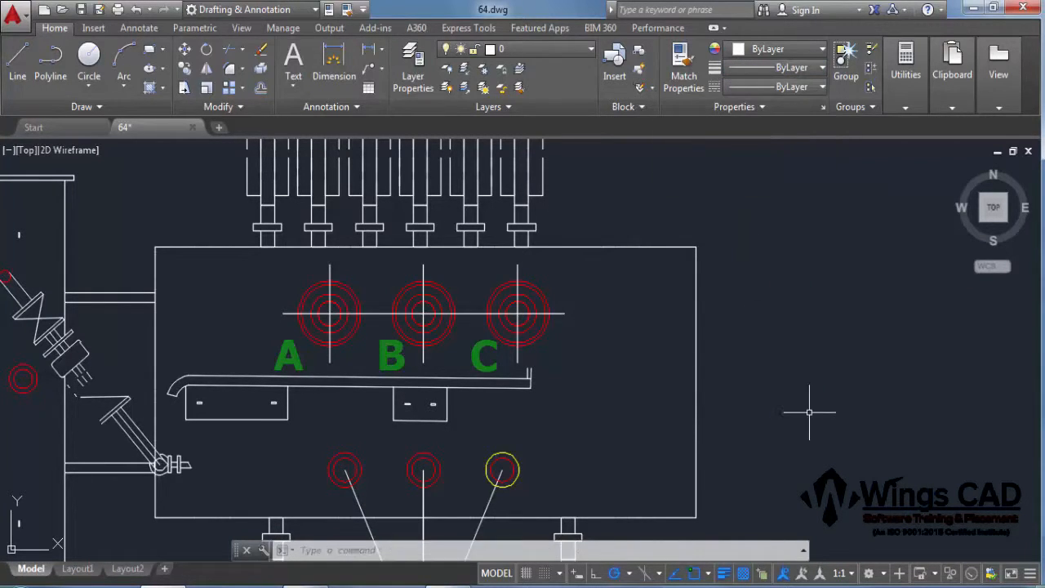
Open the Properties palette for the large rectangle and move it clear of the rectangle.
middle_click_drag(585, 434, 759, 380)
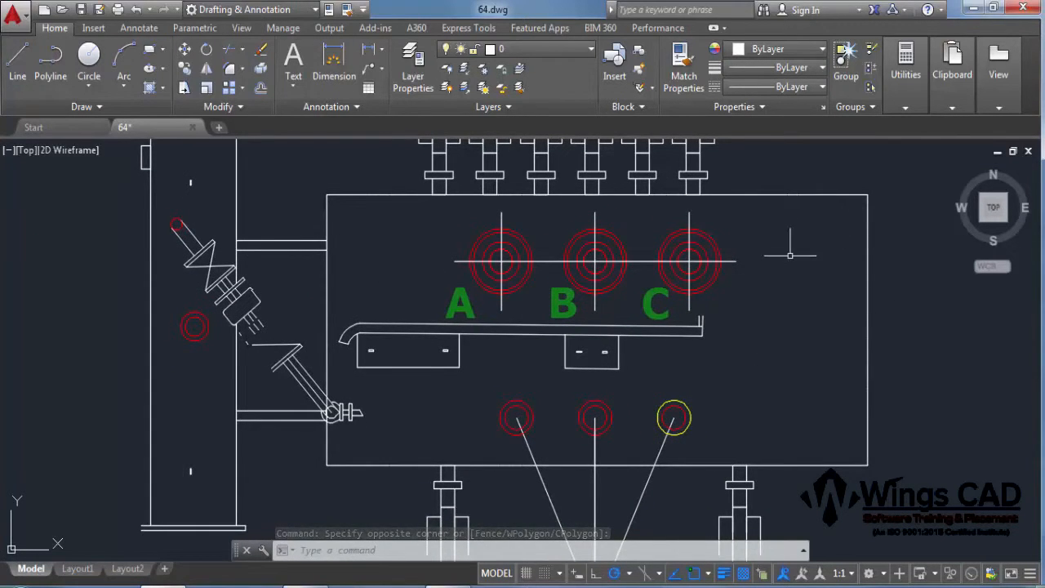
scroll(789, 245, "down", 2)
middle_click_drag(804, 302, 681, 326)
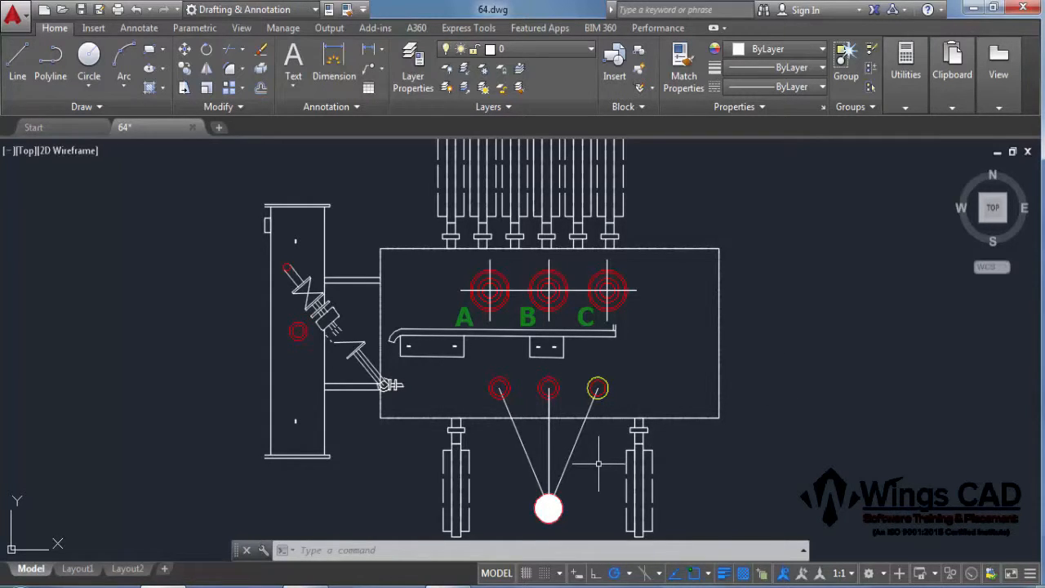
left_click(719, 262)
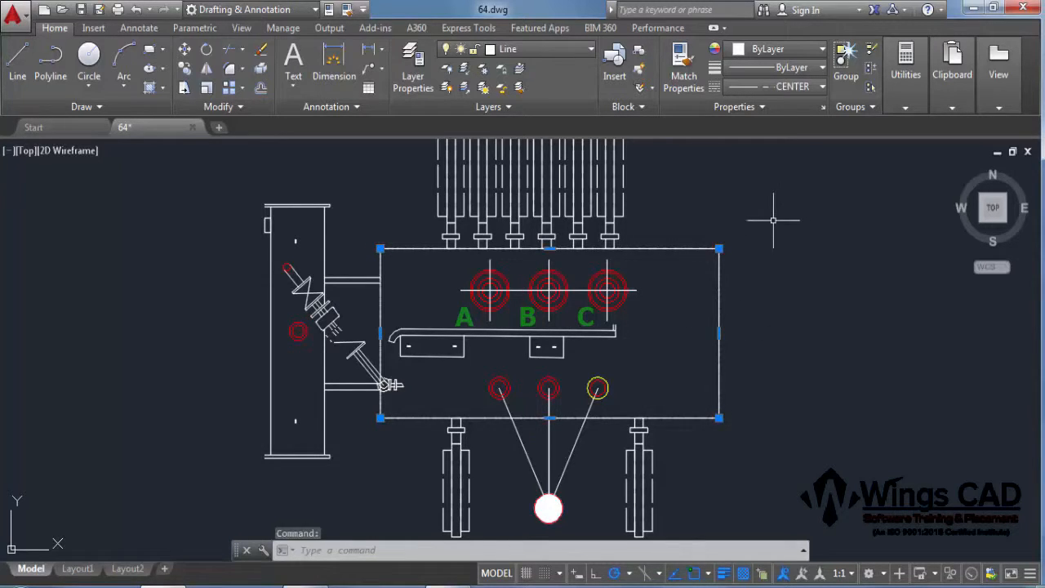
right_click(774, 165)
left_click(826, 559)
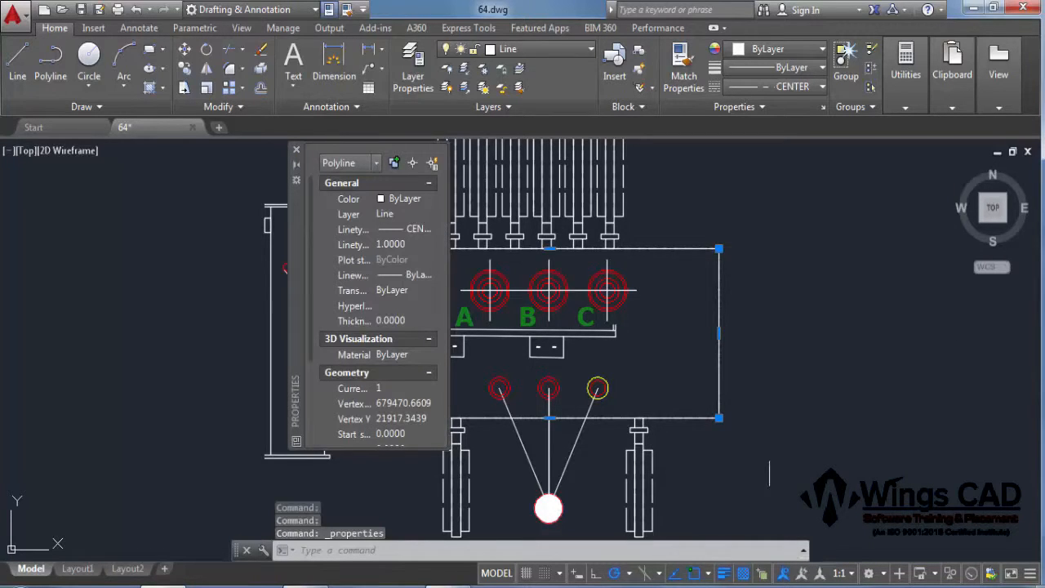
left_click_drag(292, 209, 132, 228)
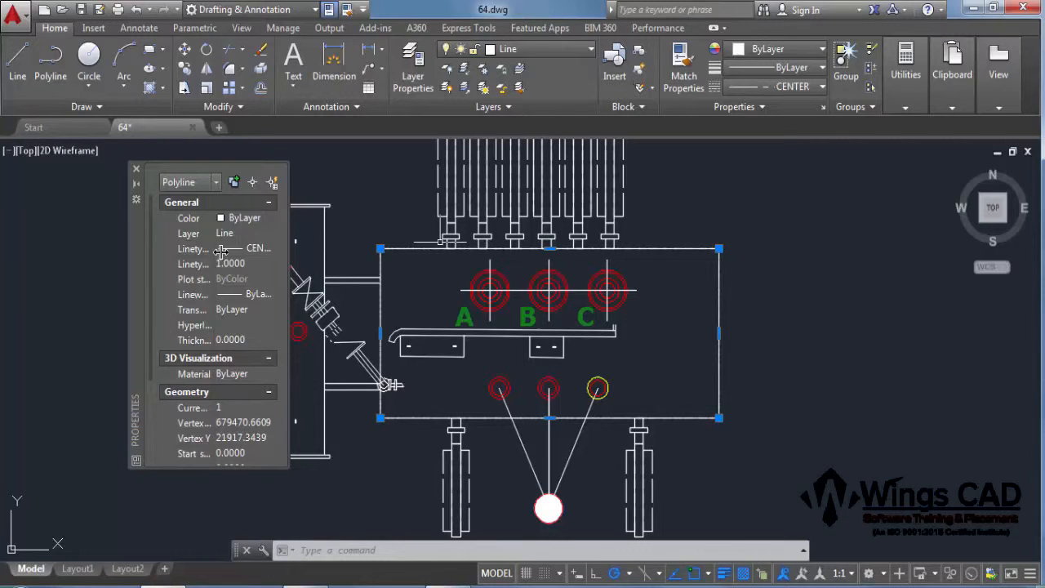
Set the large rectangle's linetype scale to 3 and deselect it to check the line pattern.
mouse_move(718, 248)
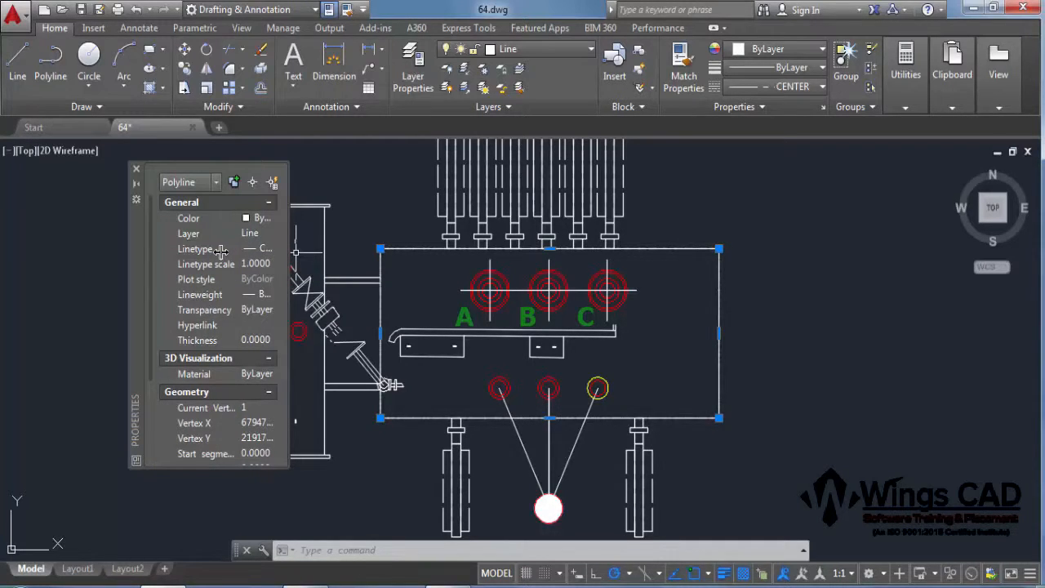
left_click(220, 253)
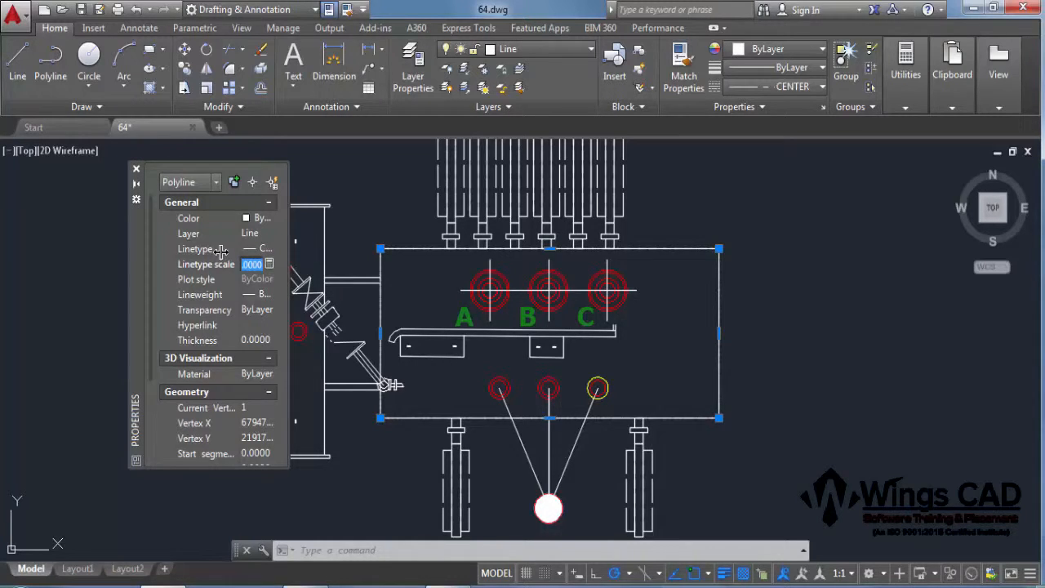
type("3")
key("Return")
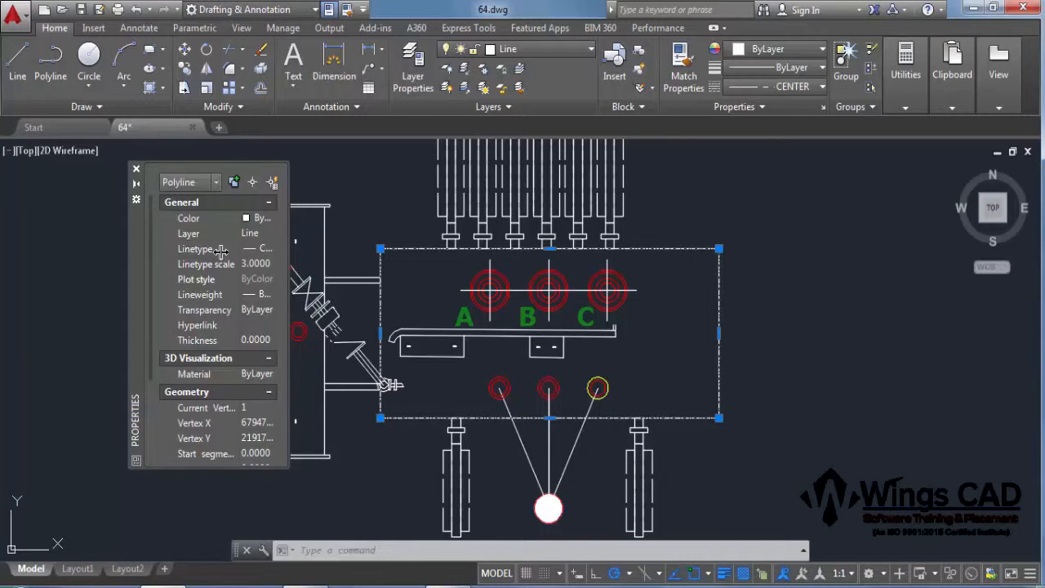
key("Escape")
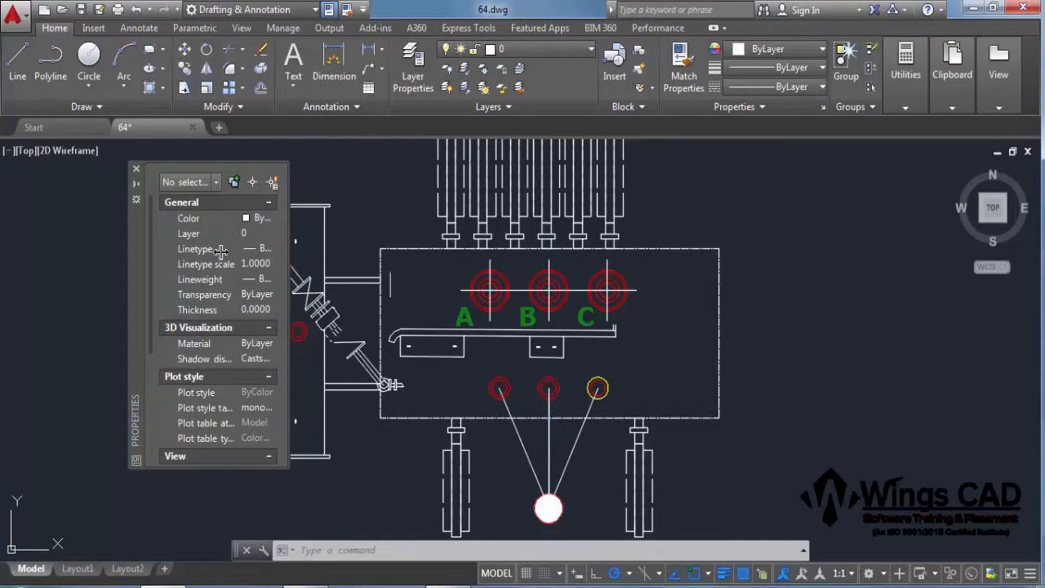
scroll(669, 247, "up", 2)
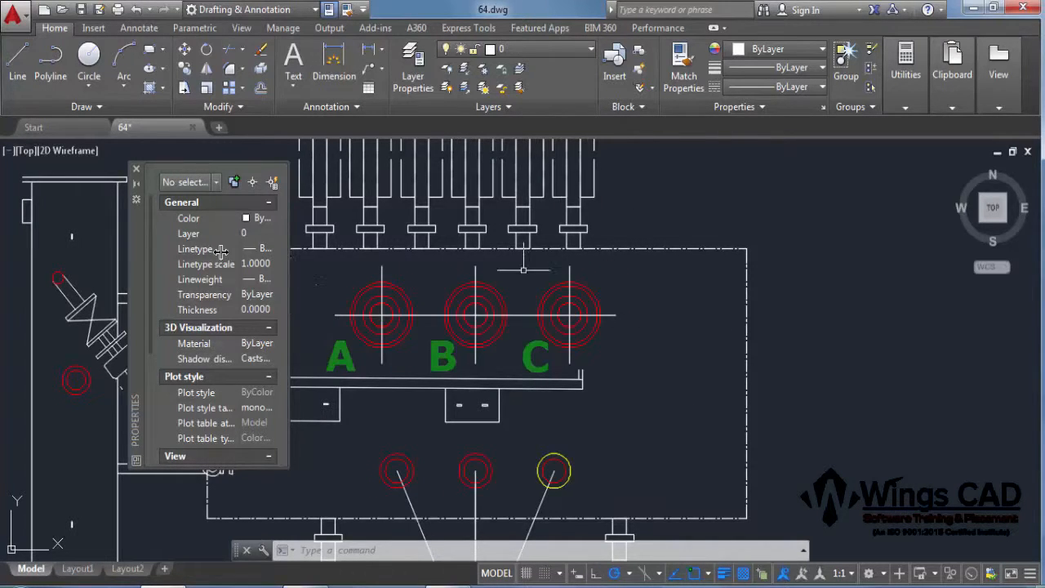
Set the large rectangle's linetype scale to 10, close the Properties palette and clear the selection.
left_click(641, 248)
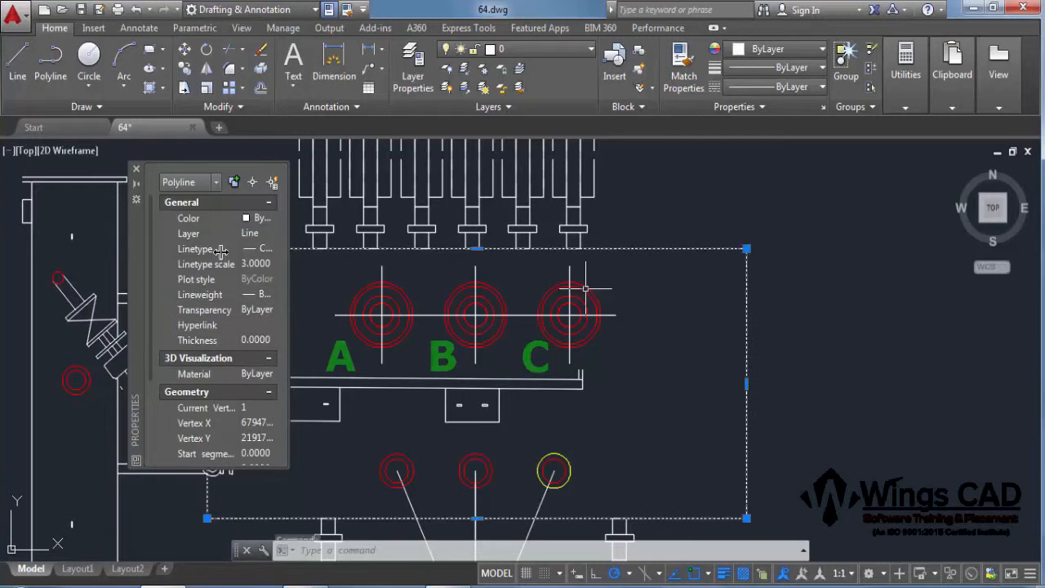
left_click(221, 261)
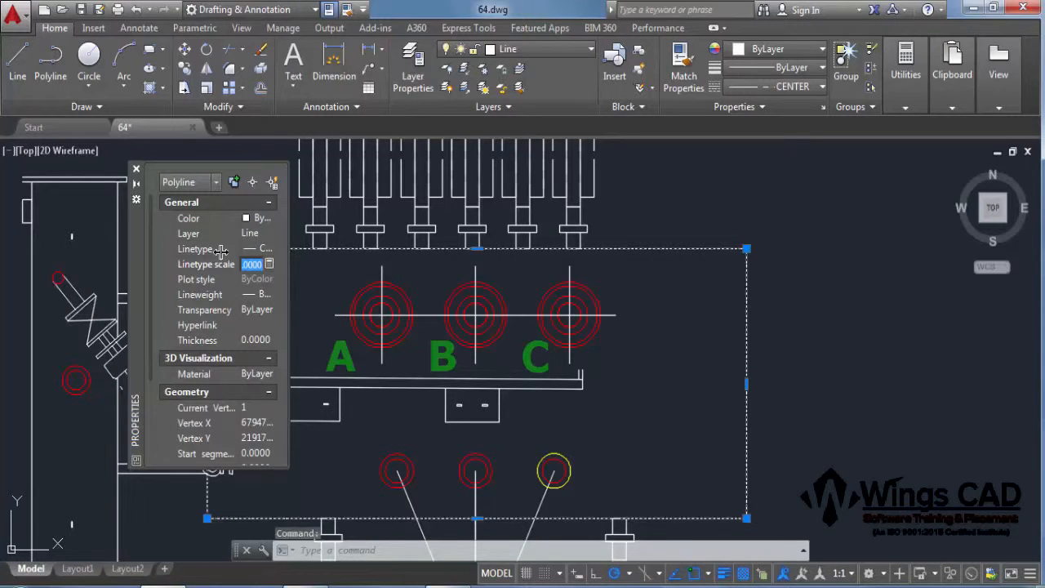
type("10")
key("Return")
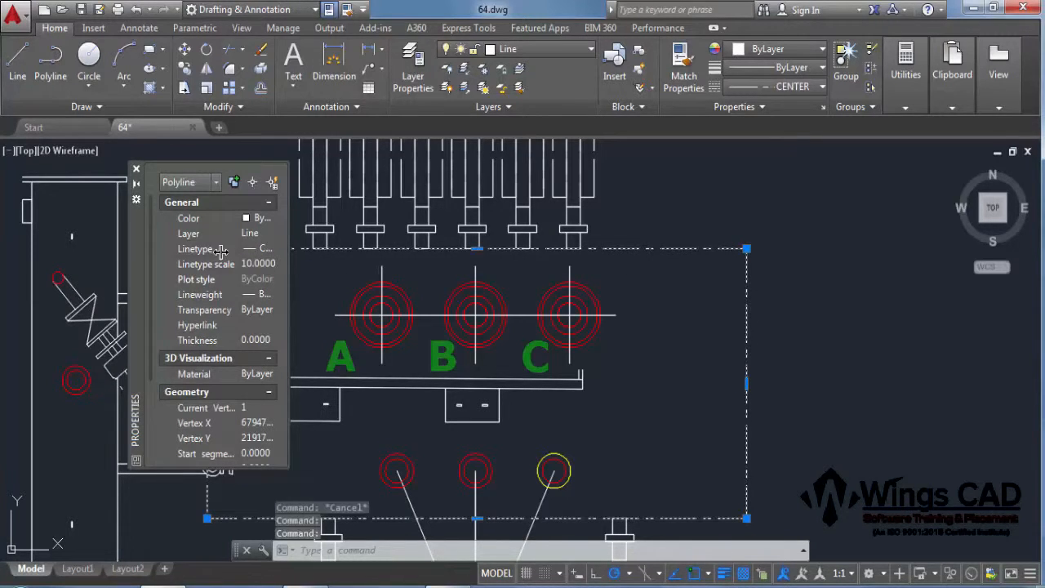
key("ctrl+1")
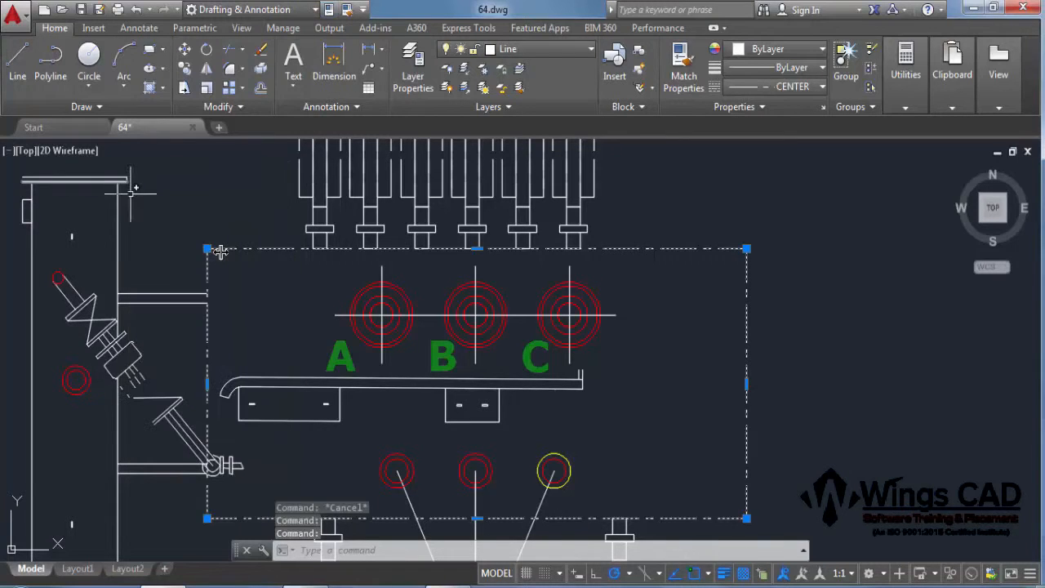
key("Escape")
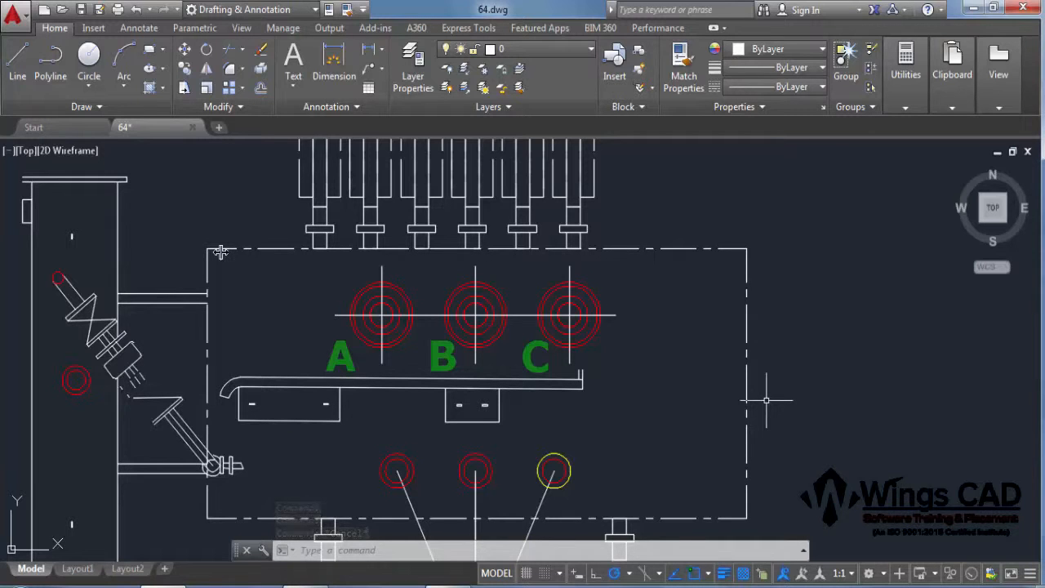
Open the Properties palette for the outer circle of the middle pair below the letters and widen it at the Geometry values.
mouse_move(555, 421)
middle_mouse_down()
mouse_move(588, 396)
mouse_move(661, 281)
mouse_move(675, 284)
middle_mouse_up()
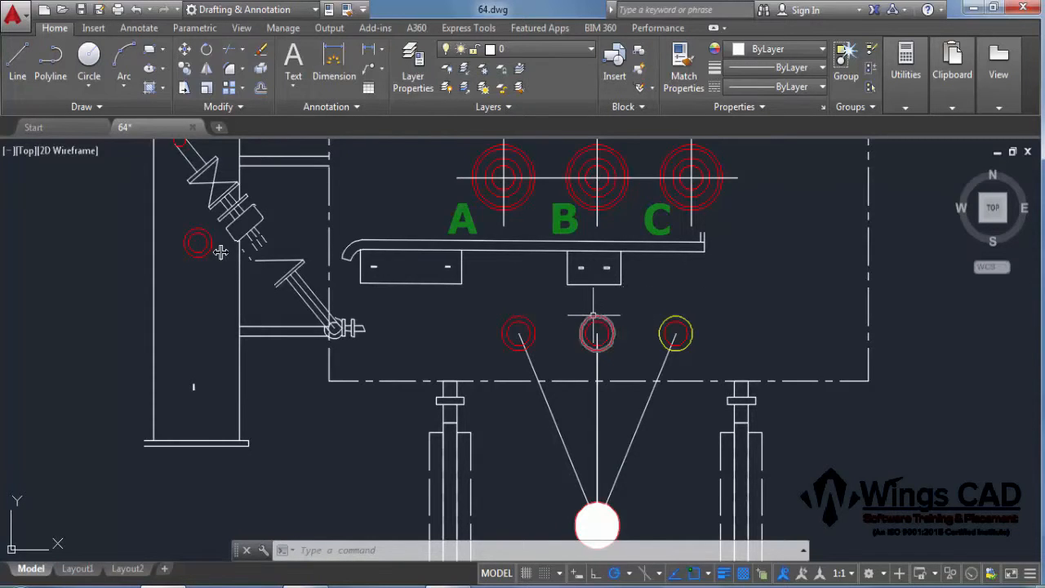
scroll(593, 315, "up", 4)
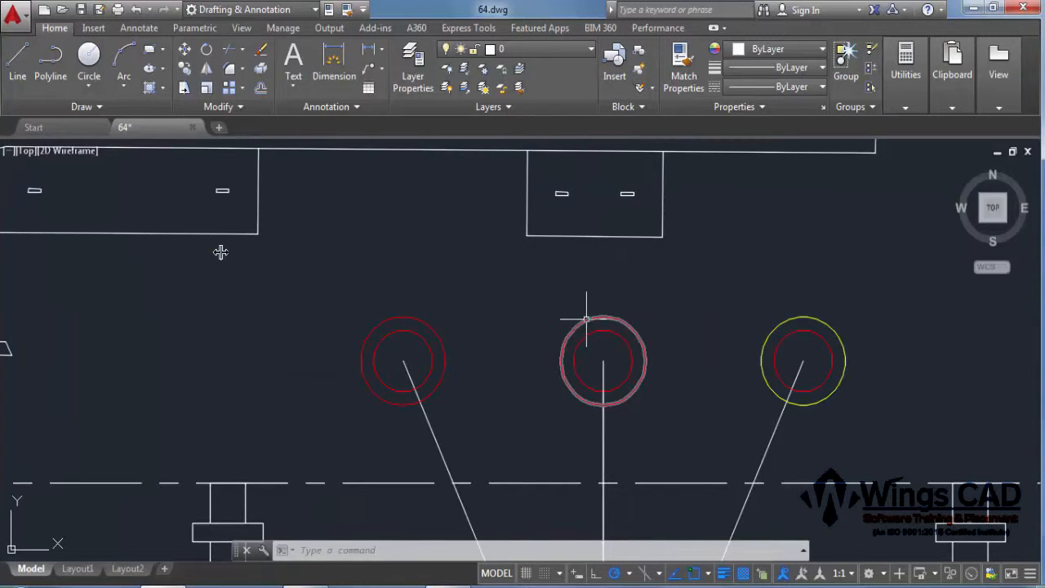
left_click(587, 318)
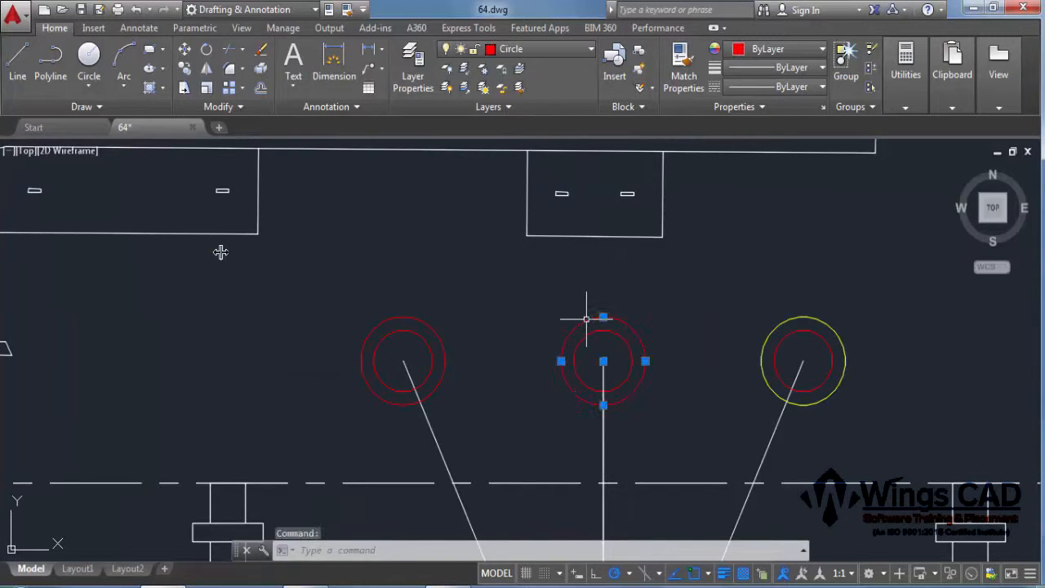
right_click(656, 295)
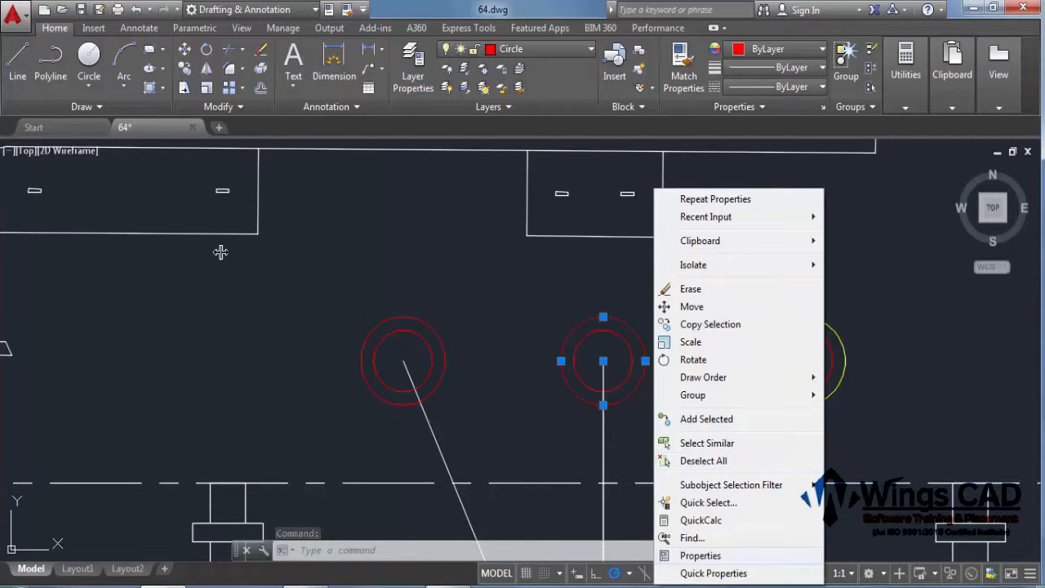
left_click(700, 555)
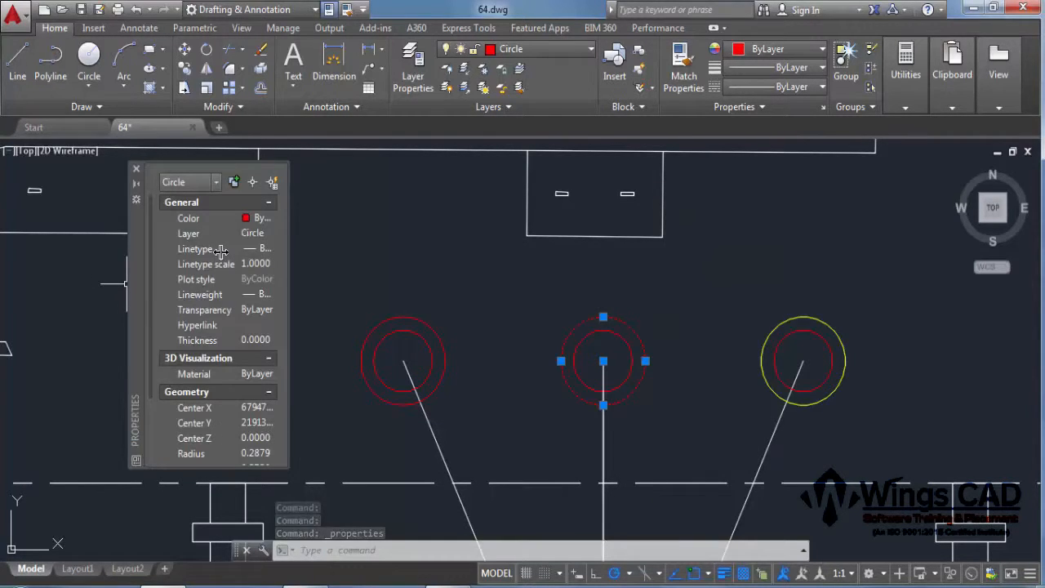
scroll(220, 251, "down", 3)
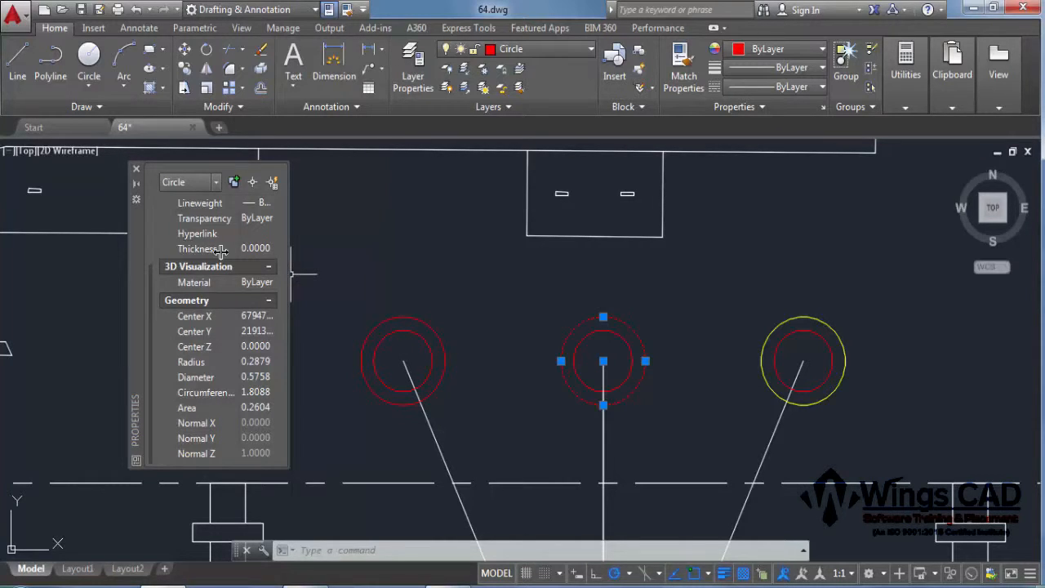
left_click_drag(290, 274, 345, 275)
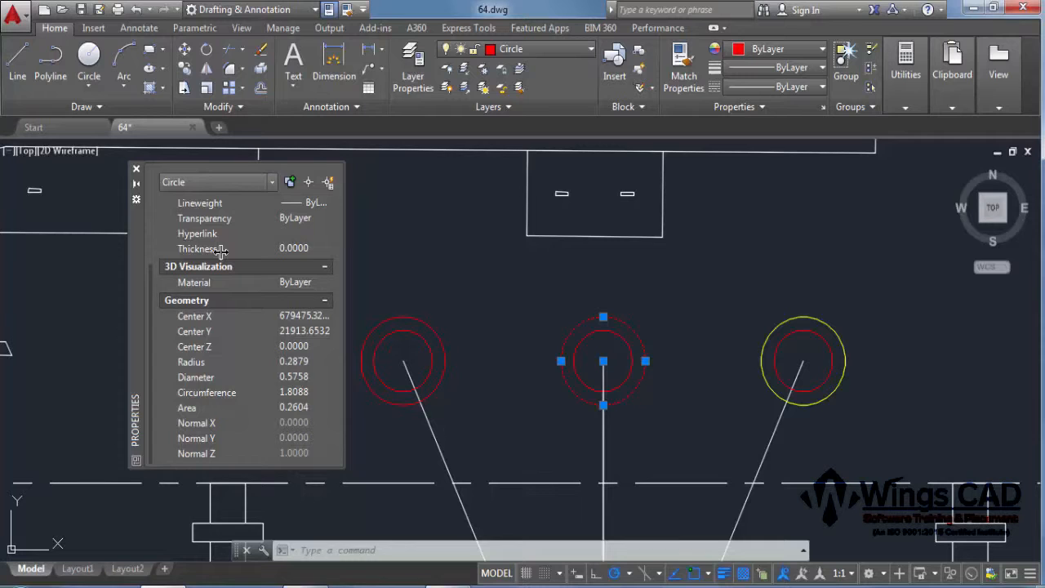
Set the radius of the middle pair's outer circle to 0.5.
left_click(294, 362)
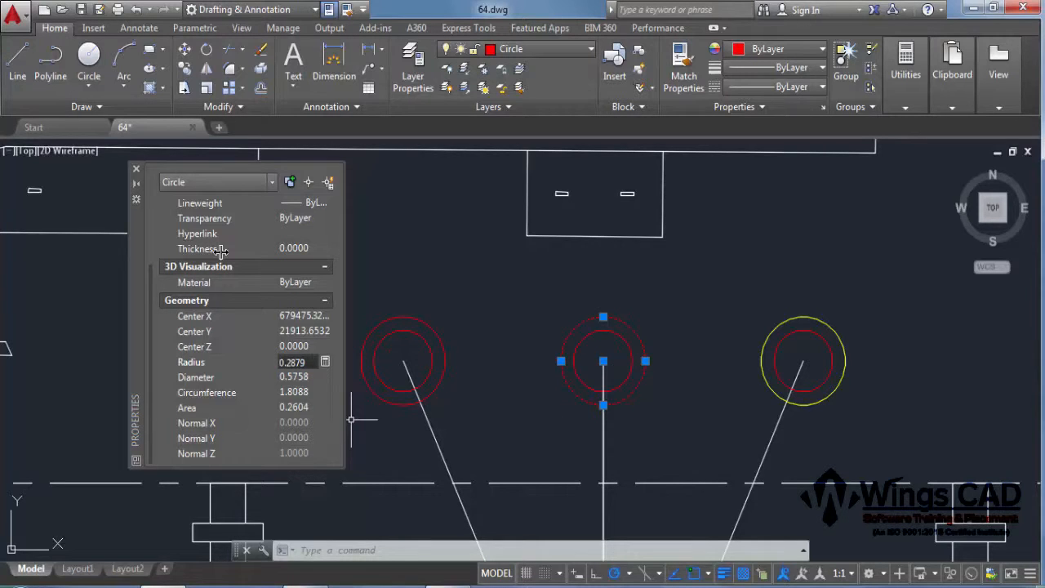
type("0.5")
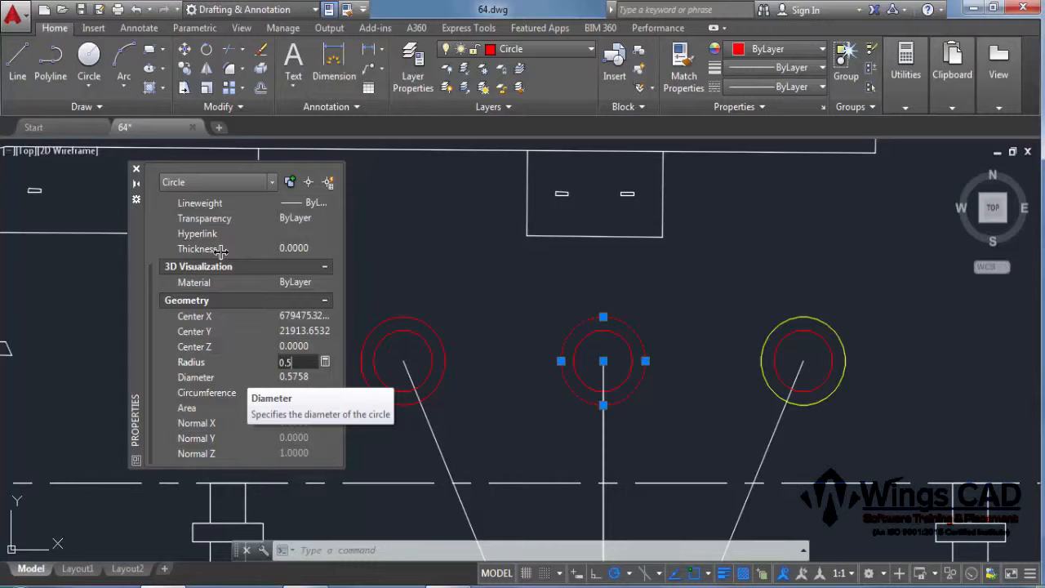
key("Return")
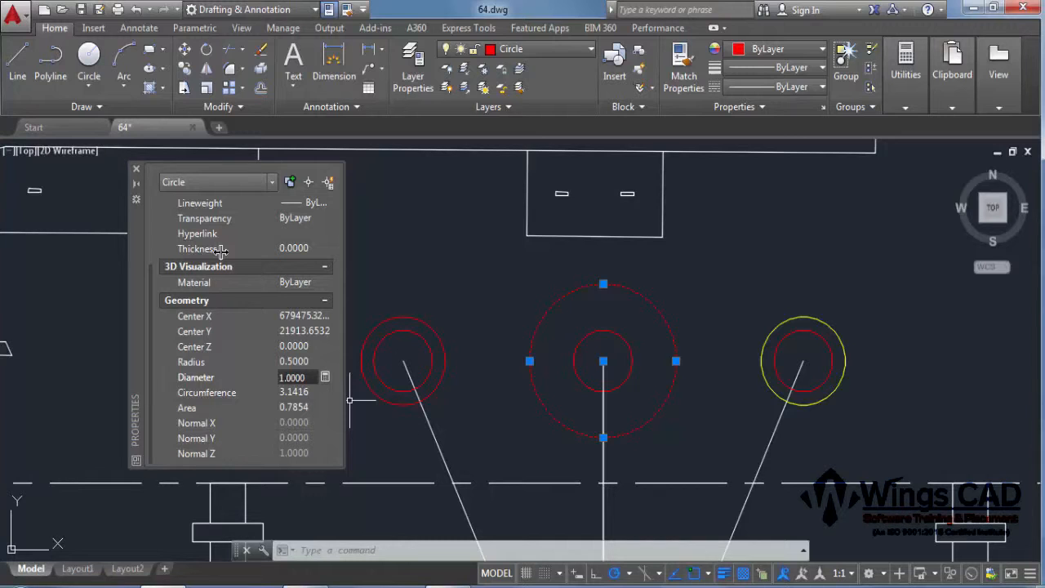
Set the circumference of the middle pair's outer circle to 2 and deselect the circle.
key("Tab")
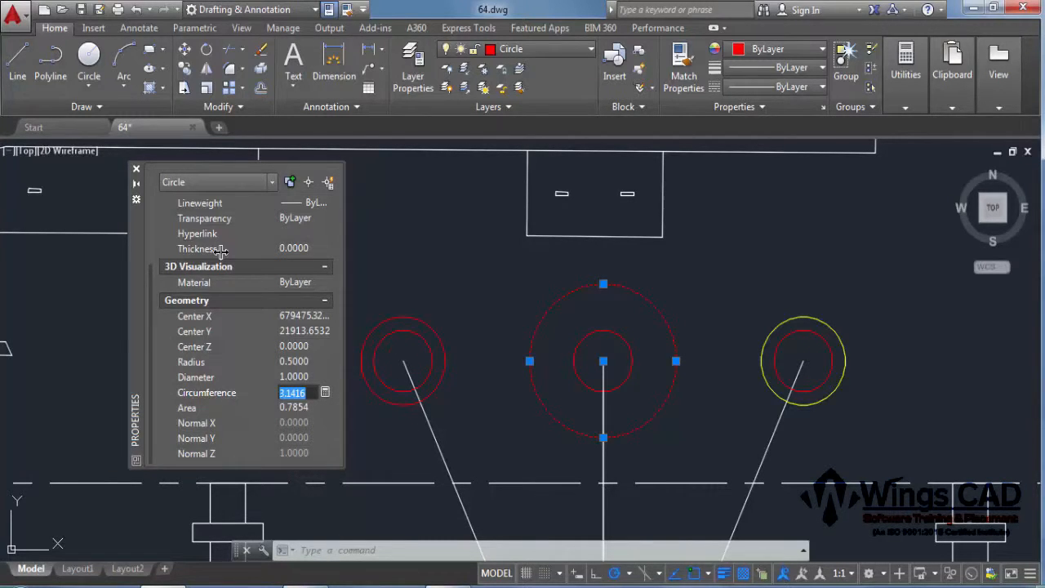
type("2")
key("Tab")
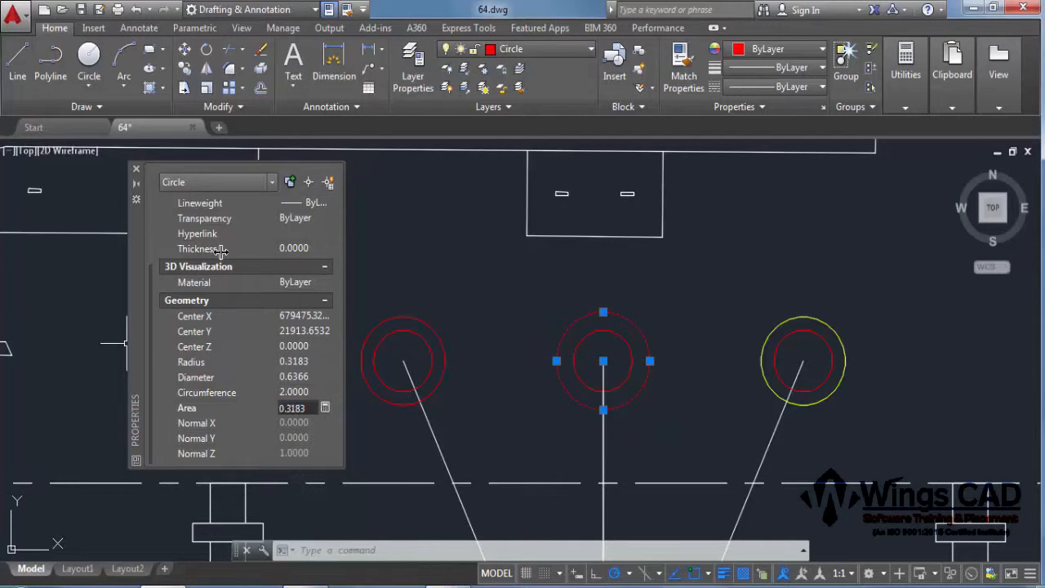
scroll(221, 250, "up", 3)
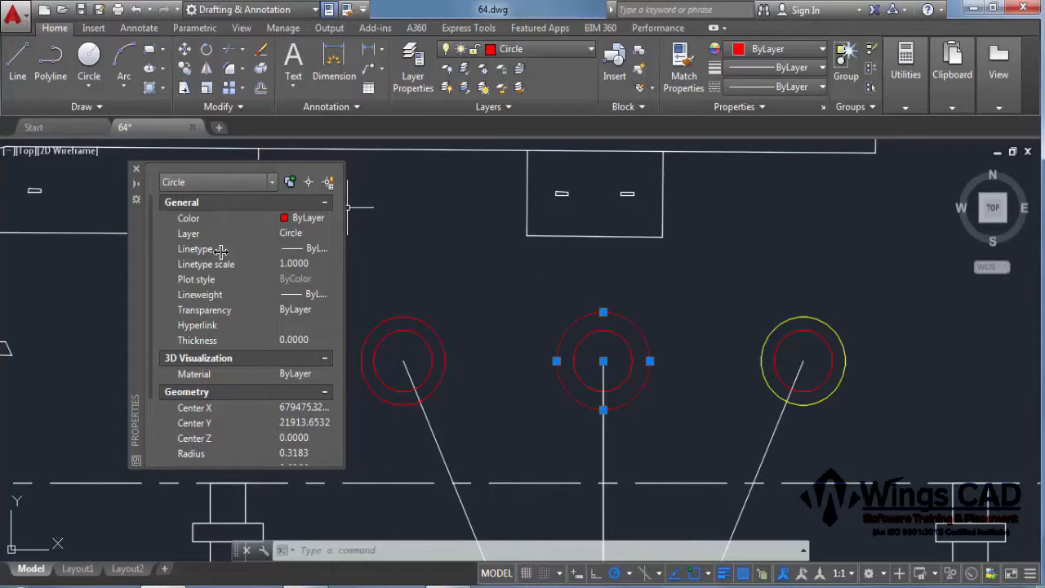
key("Escape")
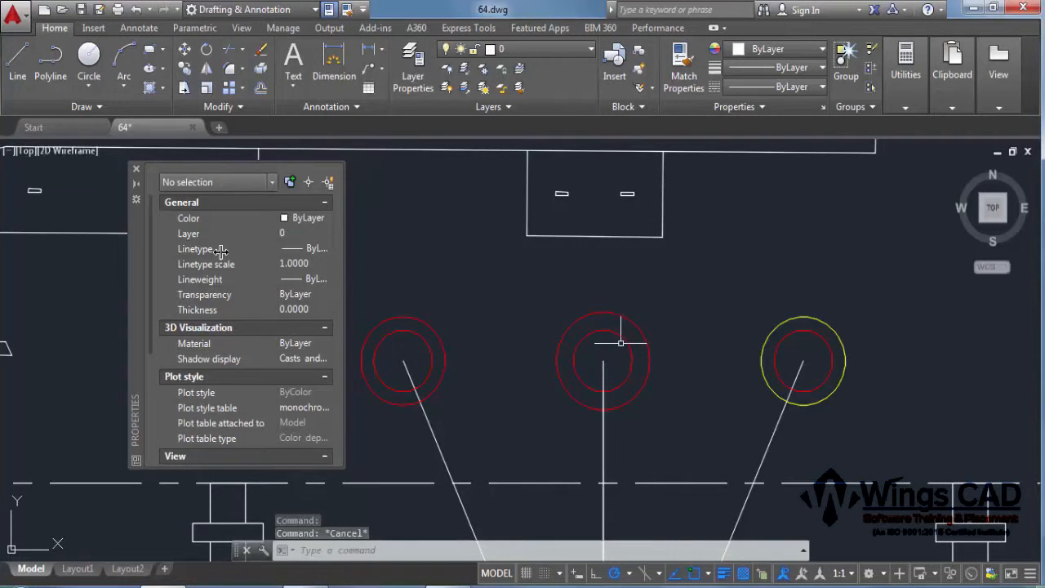
Select the green letter B text to show its properties in the Properties palette.
scroll(645, 310, "down", 5)
scroll(612, 240, "up", 3)
scroll(611, 239, "up", 2)
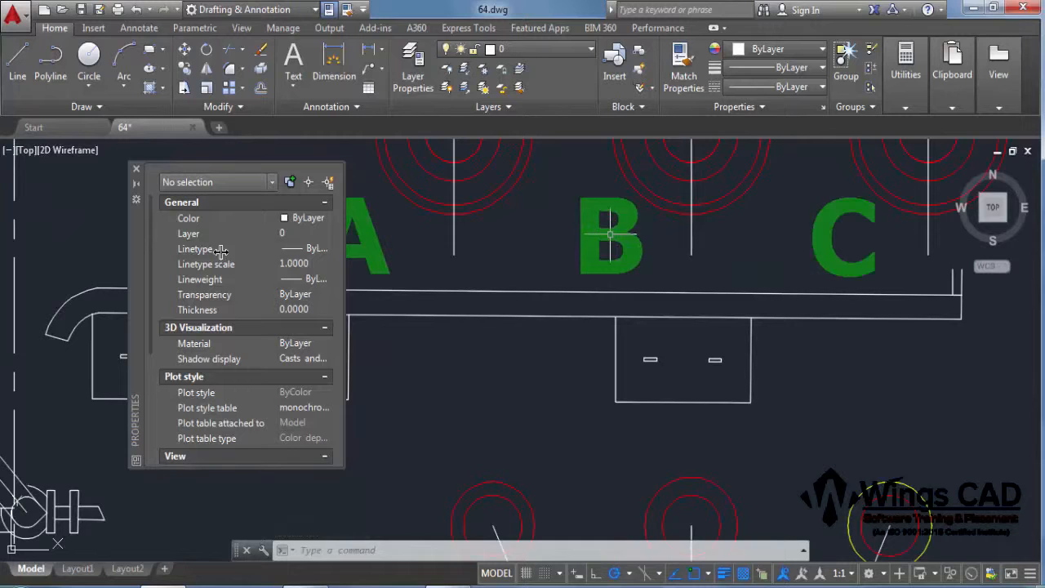
left_click(616, 216)
left_click(598, 196)
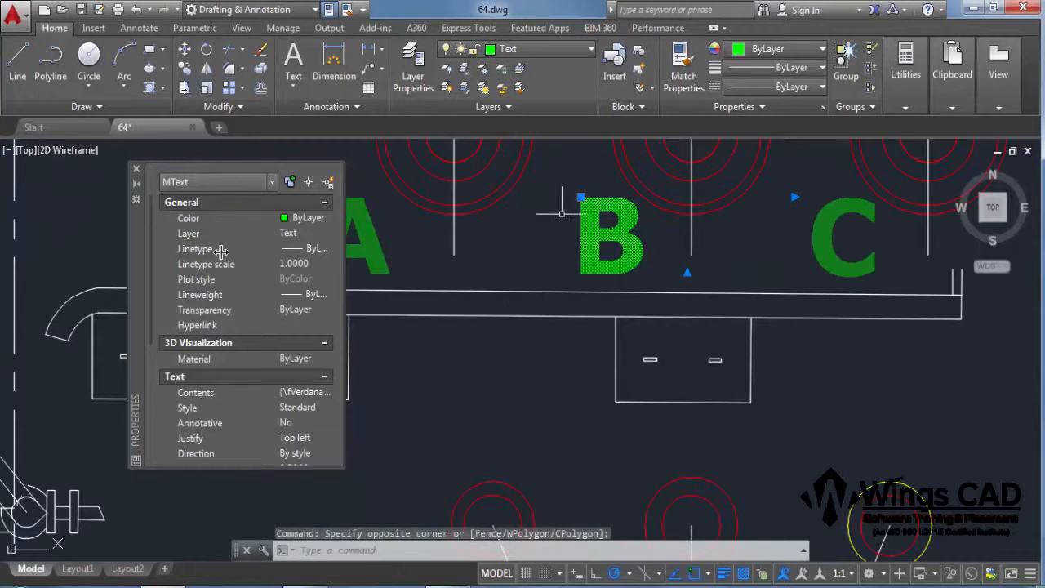